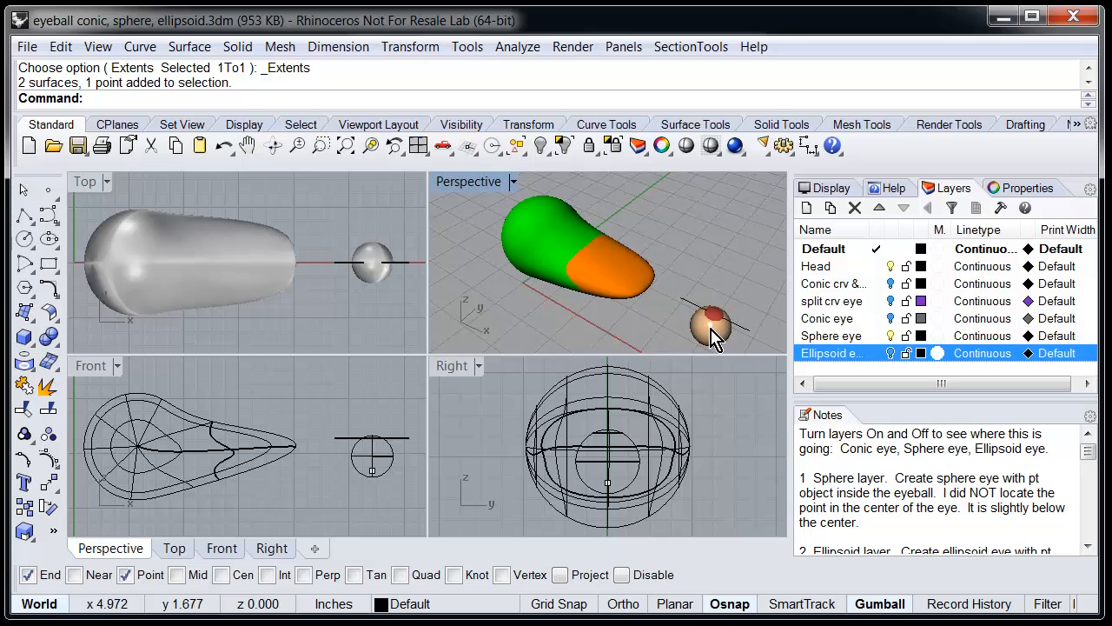
Step: Examine the sphere eye group and the head surface by selecting each, and clear the selection
left_click(712, 330)
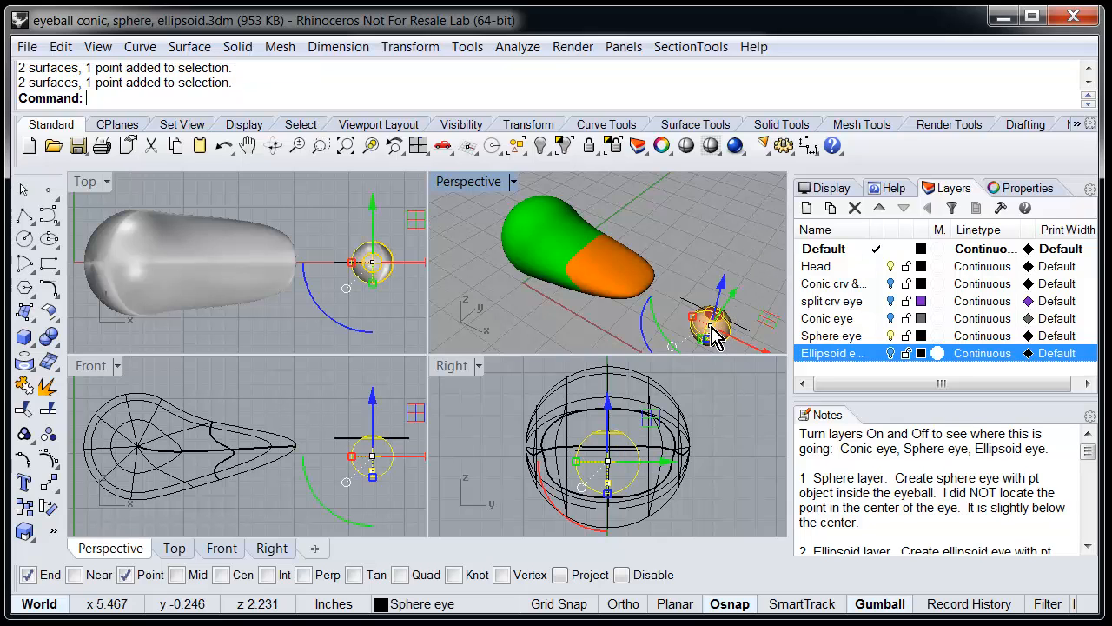
left_click(567, 247)
left_click(657, 230)
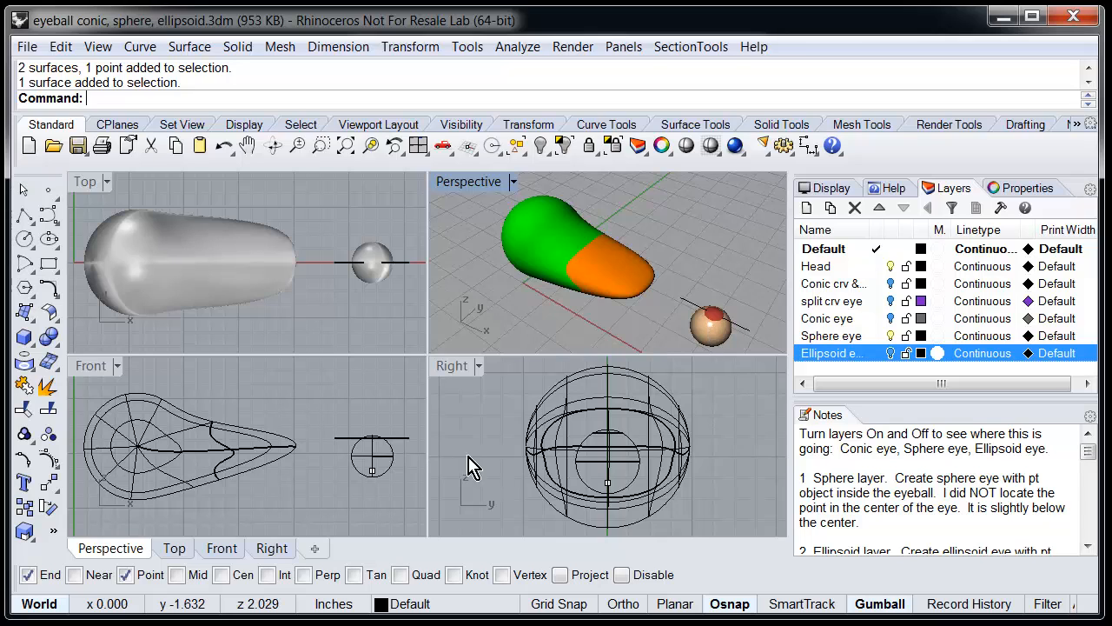
Step: Show the Ellipsoid eye layer, examine the ellipsoid eye in the Front view, and hide the layer again
right_click_drag(422, 480, 365, 474)
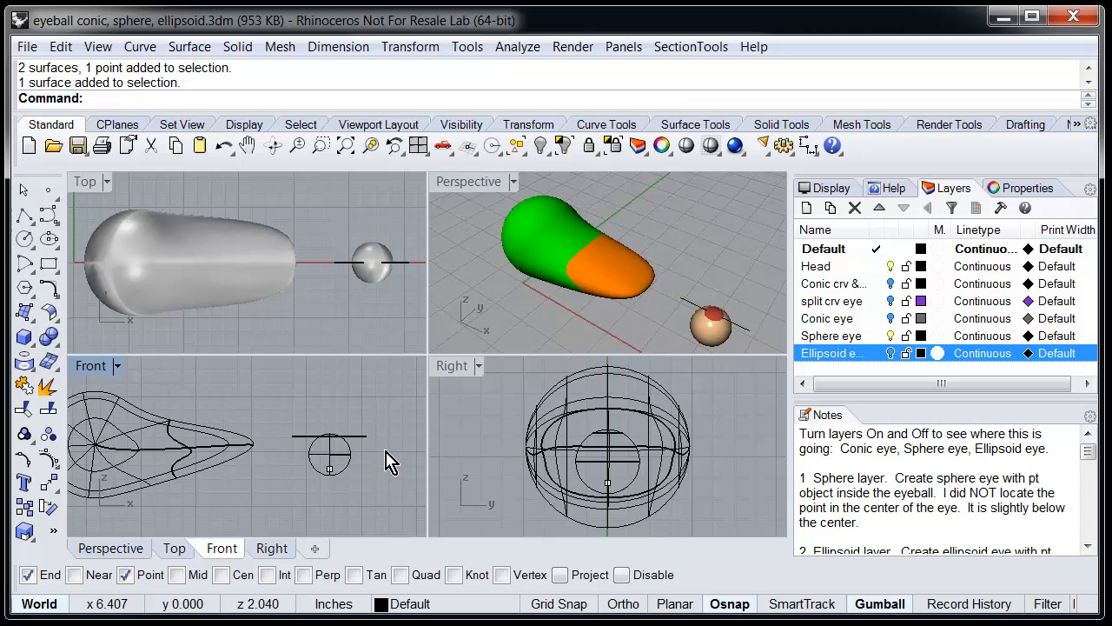
right_click_drag(385, 459, 296, 459)
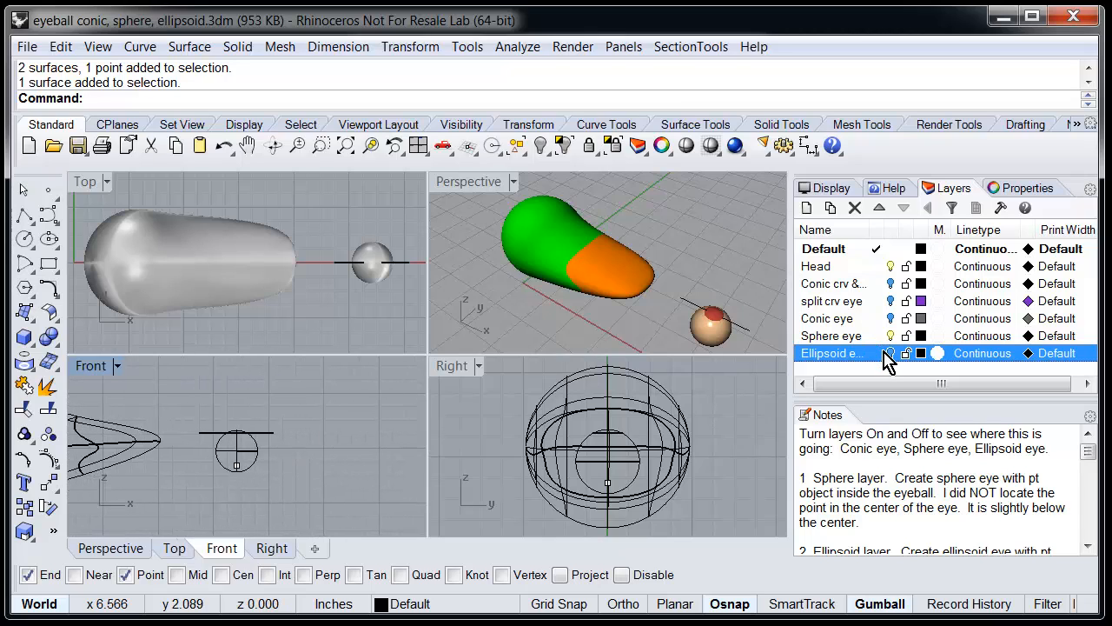
left_click(889, 352)
right_click_drag(385, 464, 359, 466)
scroll(350, 462, "down", 7)
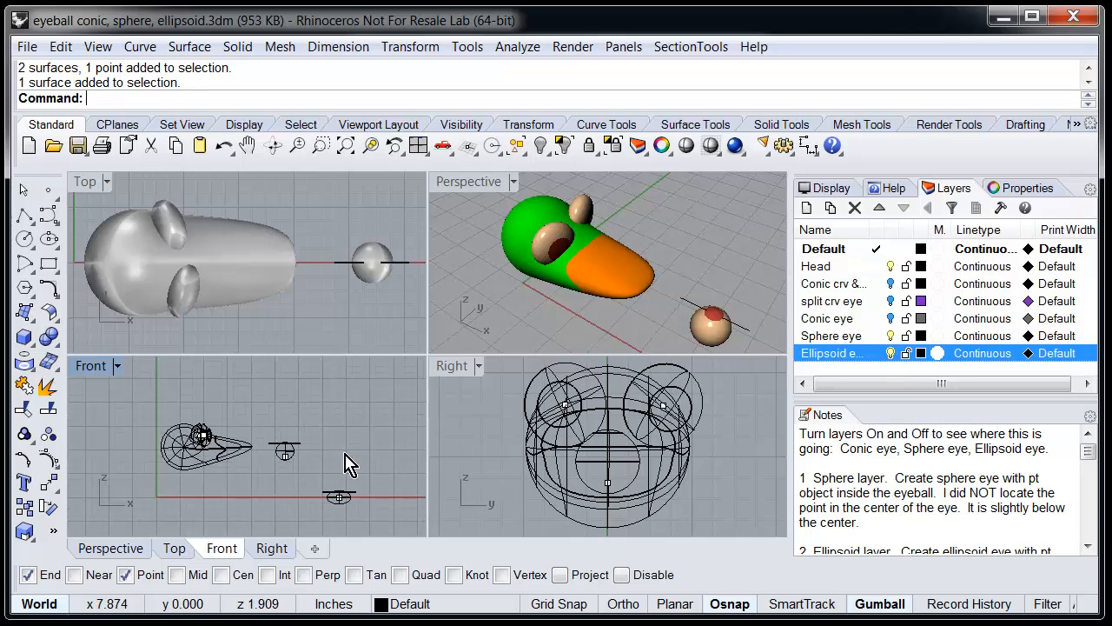
scroll(347, 463, "up", 2)
scroll(334, 486, "up", 5)
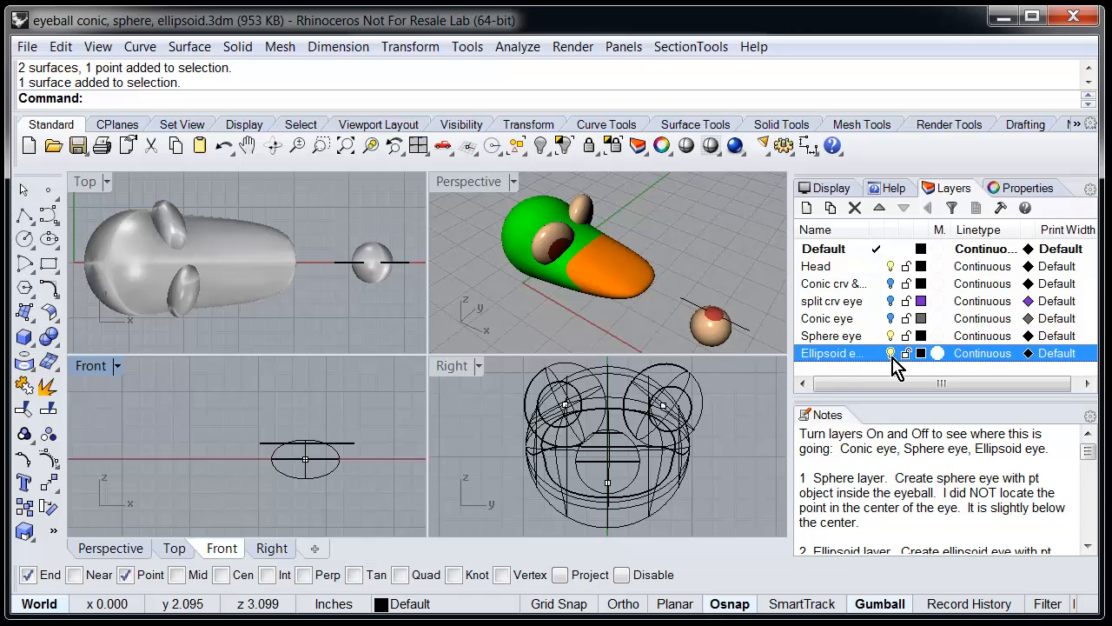
left_click(893, 353)
Step: Preview the Conic eye layer in place of the Sphere eye layer, and restore the Sphere eye layer
left_click(890, 335)
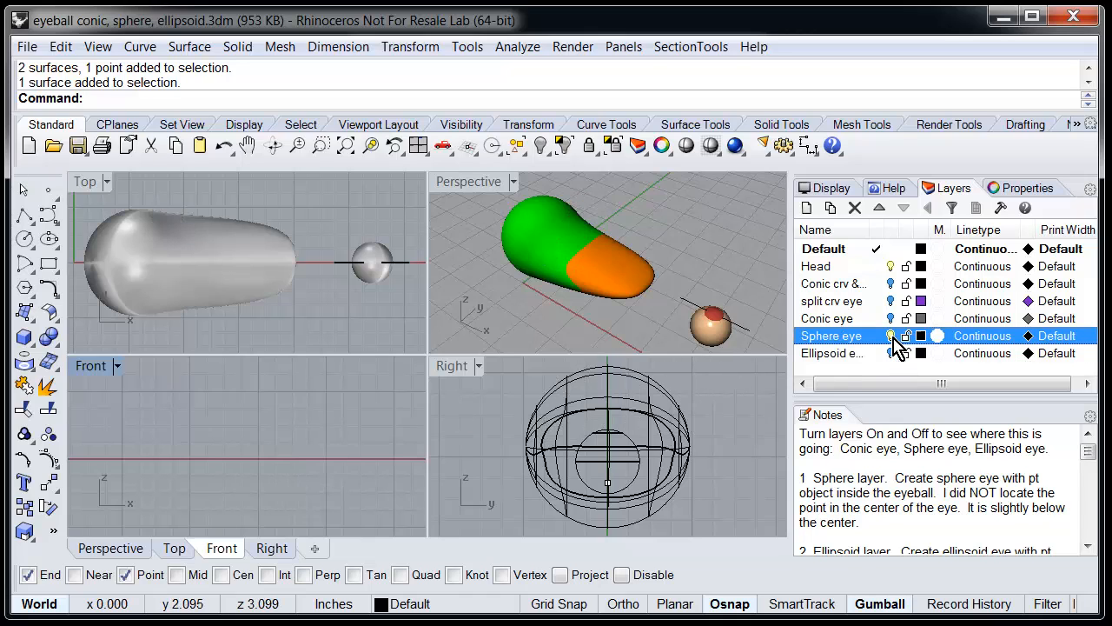
left_click(891, 318)
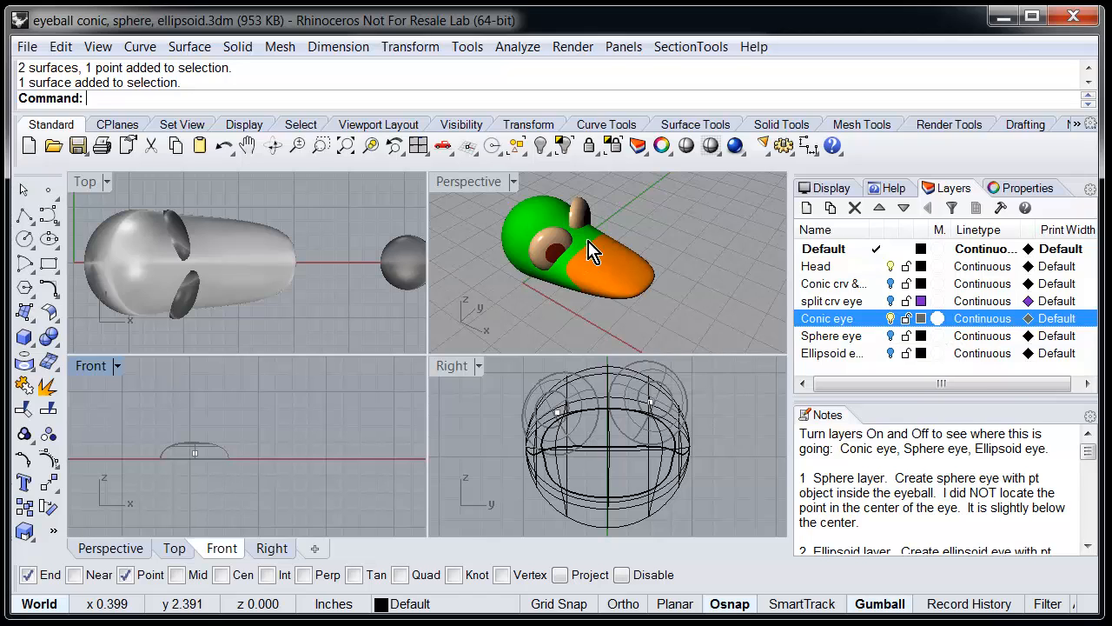
left_click(891, 335)
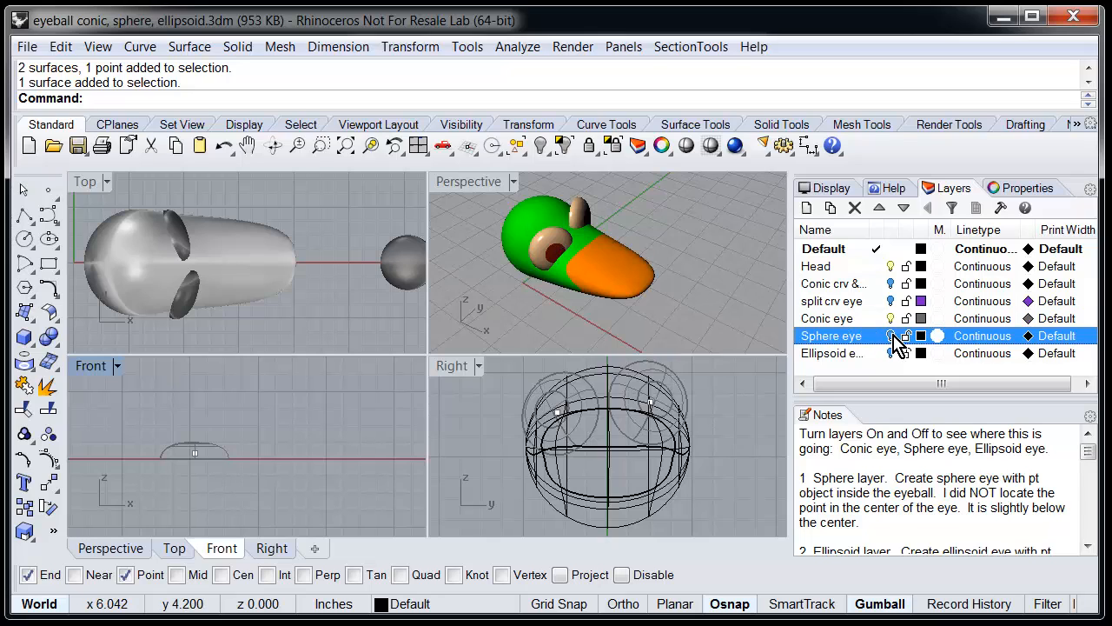
left_click(890, 318)
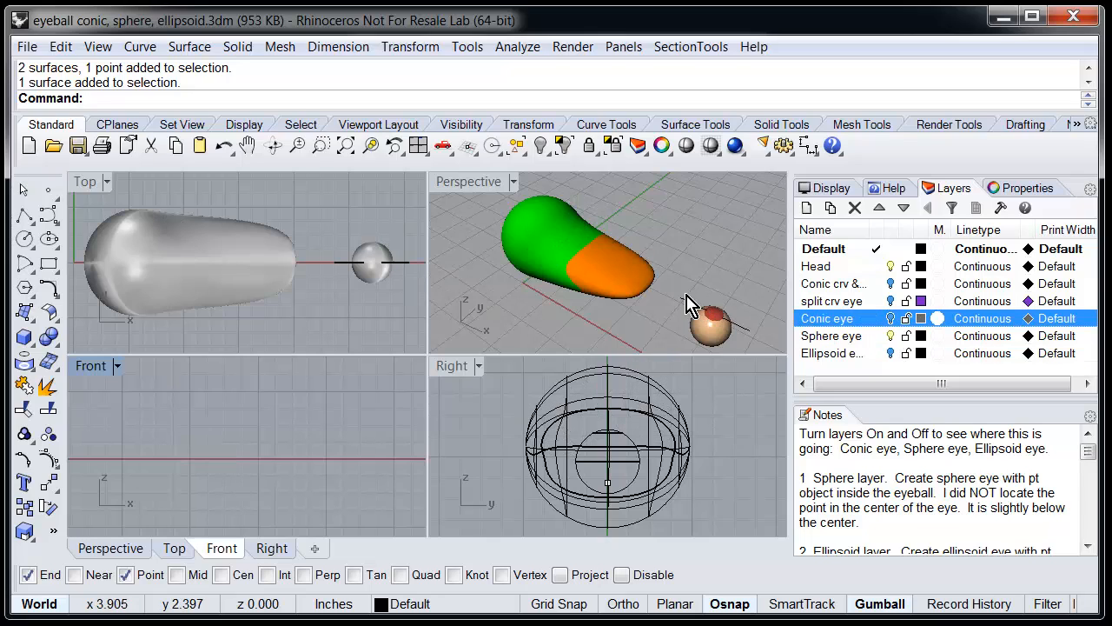
Step: Maximize the Perspective viewport and turn the Gumball off
double_click(463, 184)
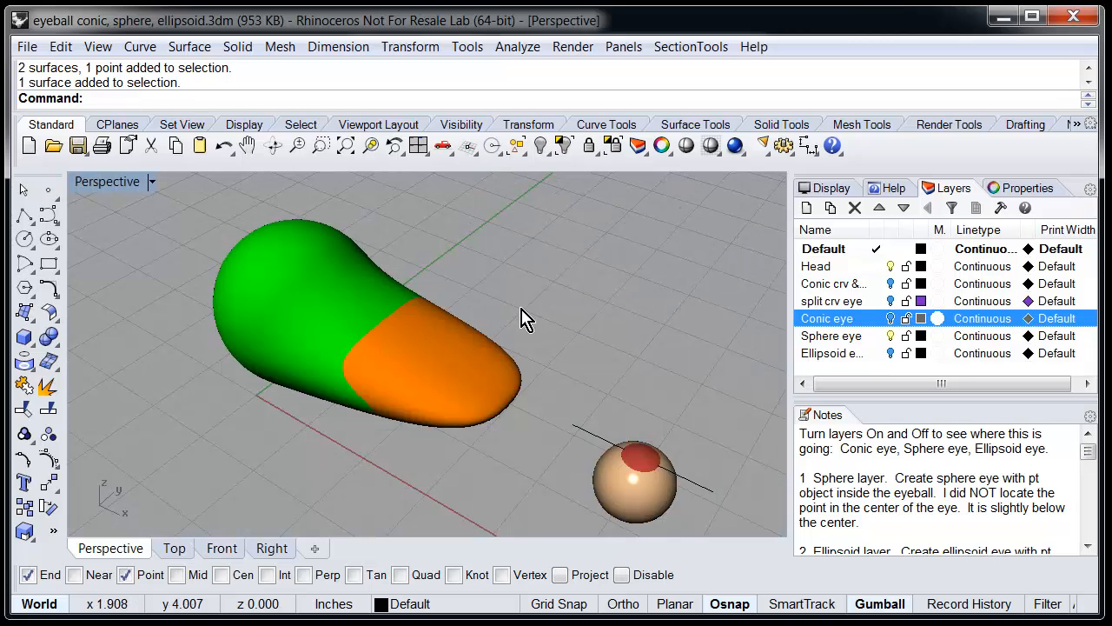
right_click_drag(602, 342, 626, 330)
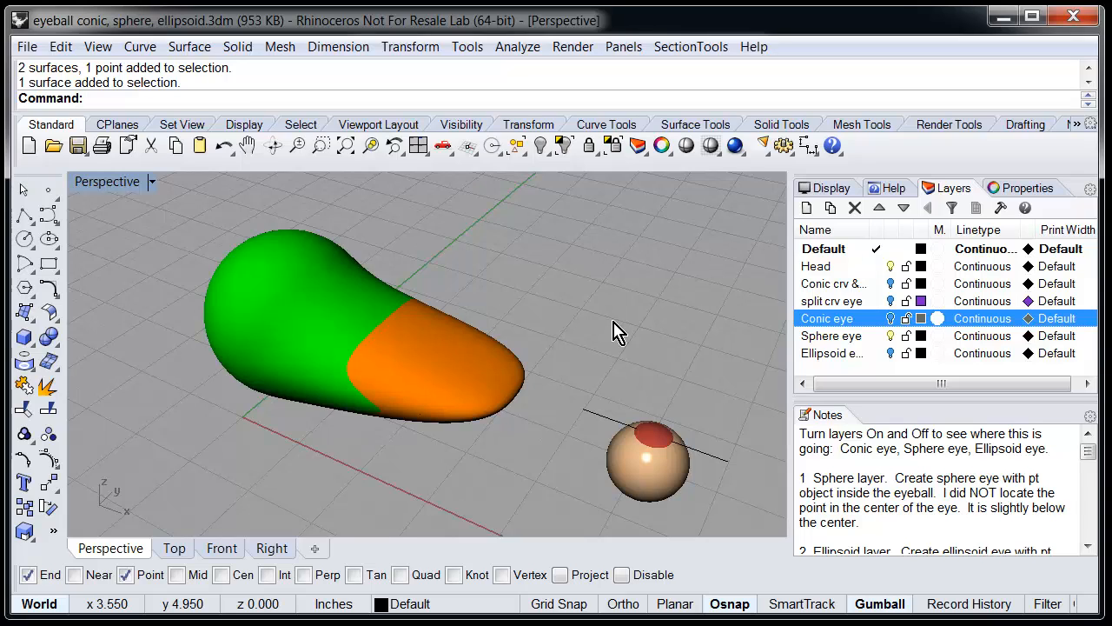
left_click(664, 471)
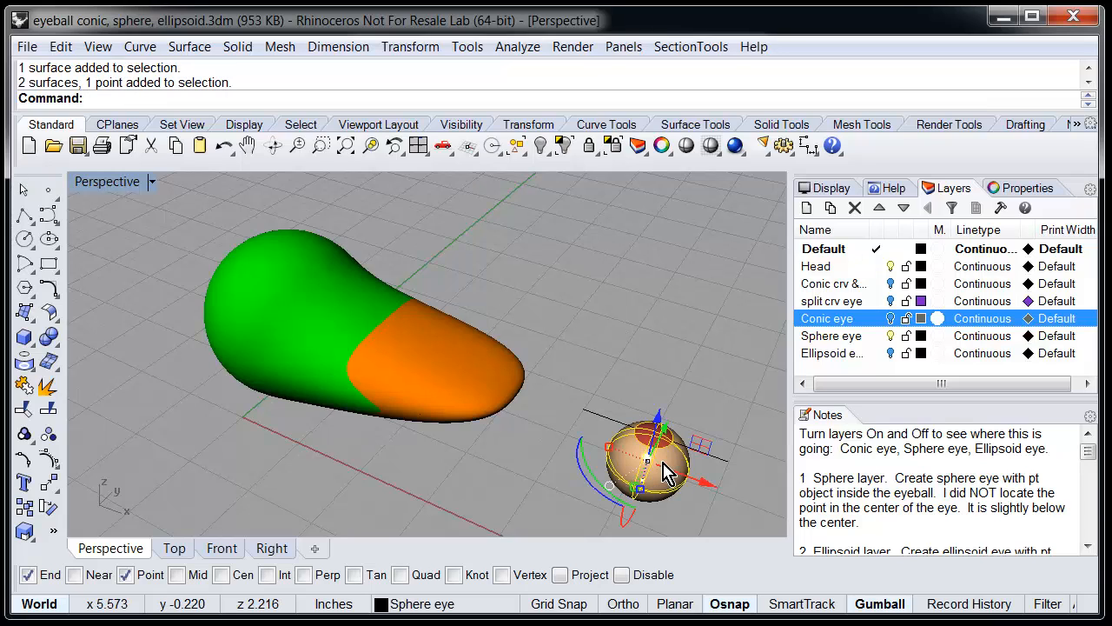
left_click(880, 604)
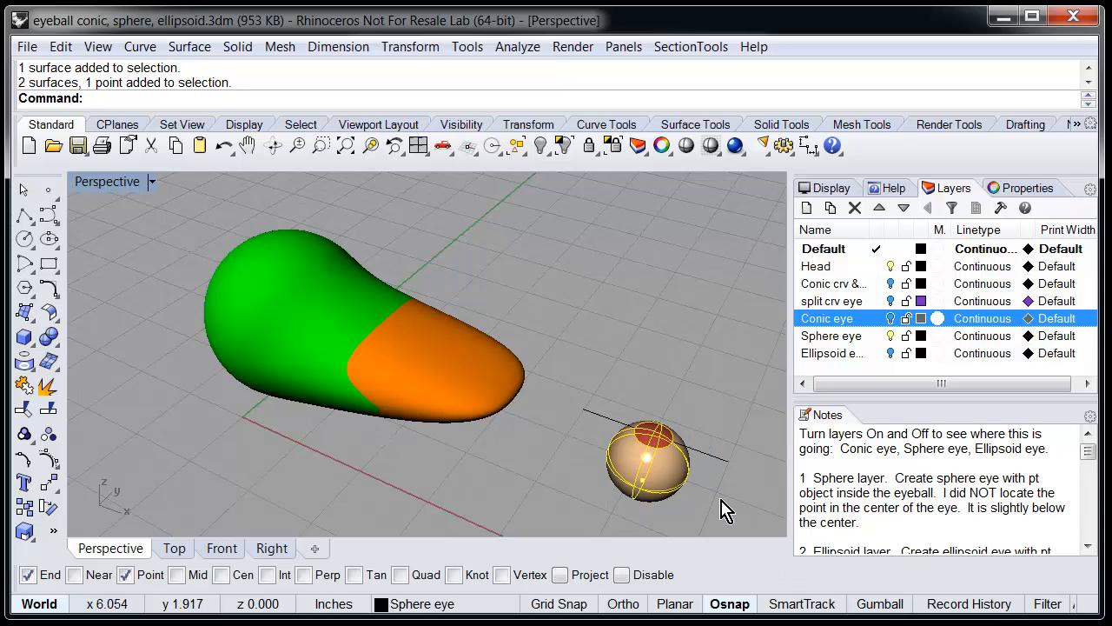
right_click_drag(721, 500, 723, 509)
left_click(732, 420)
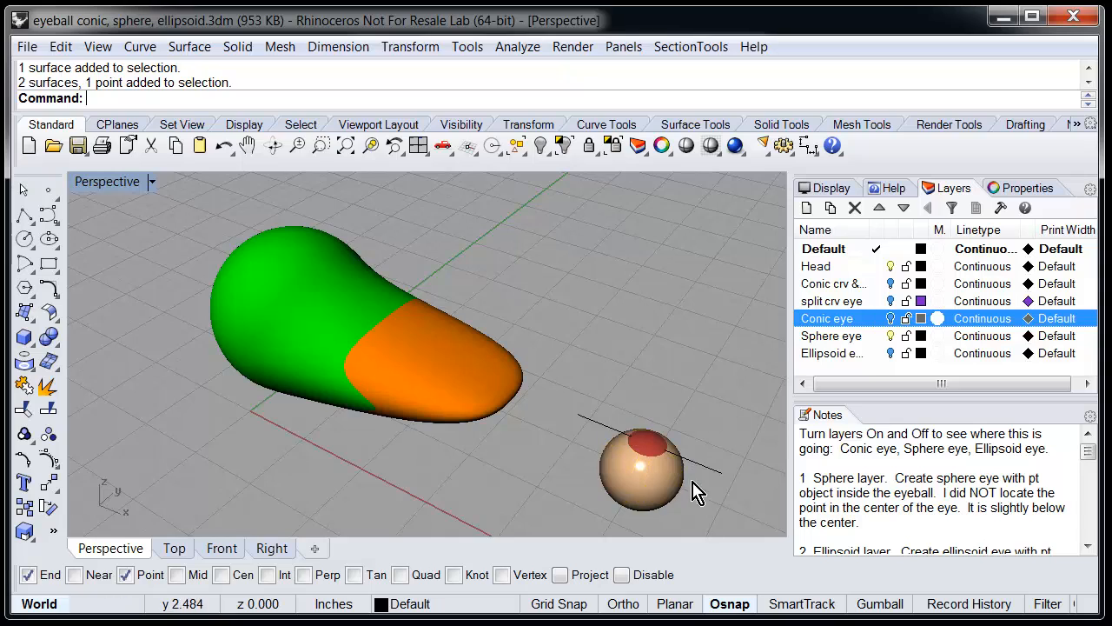
Step: Start Orient On Surface for the sphere eye, with its inner point as base and a reference point about 1.15 in away along X
left_click(667, 501)
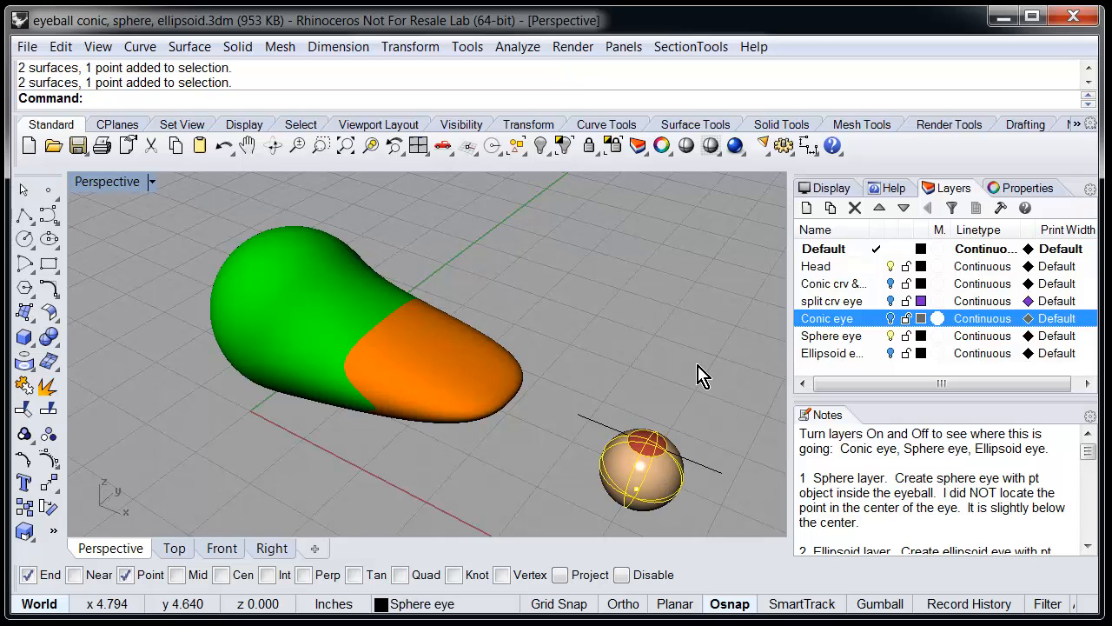
left_click(414, 50)
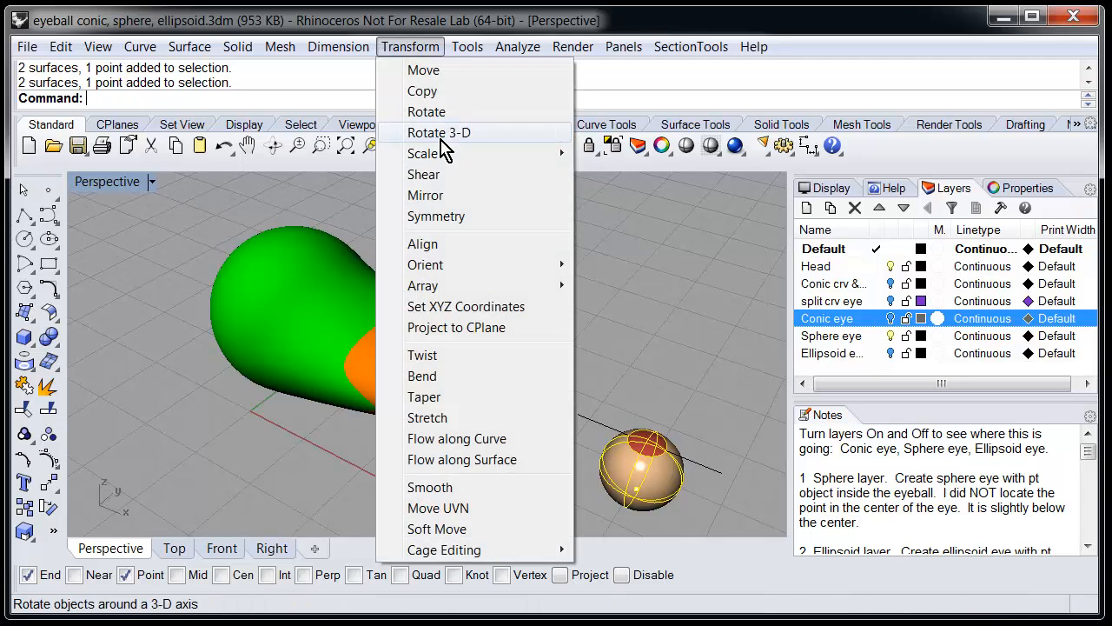
mouse_move(452, 266)
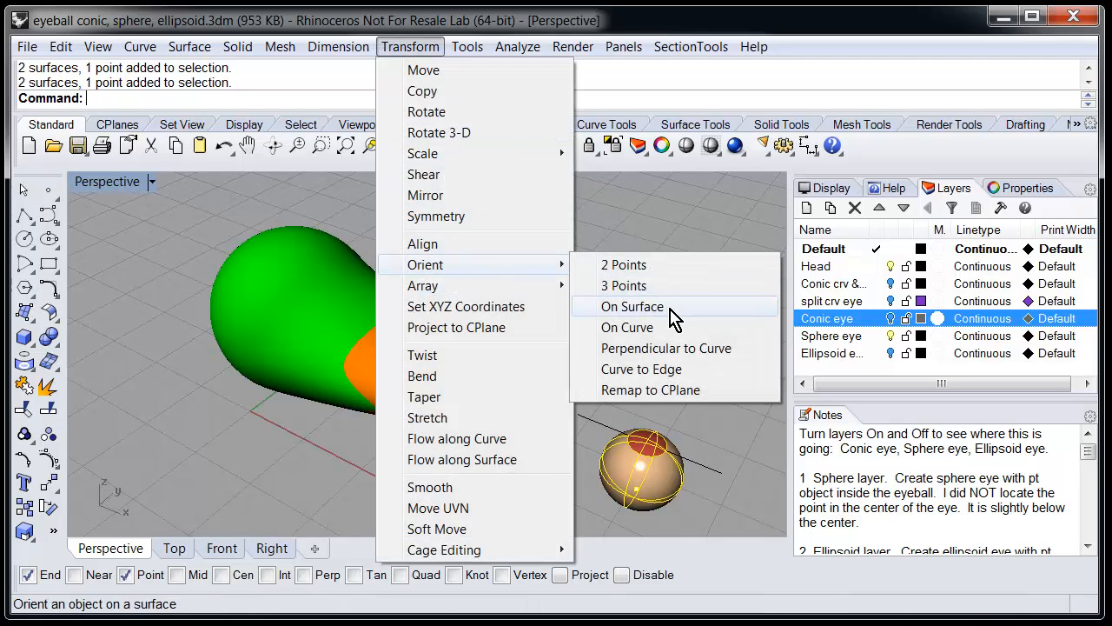
left_click(676, 320)
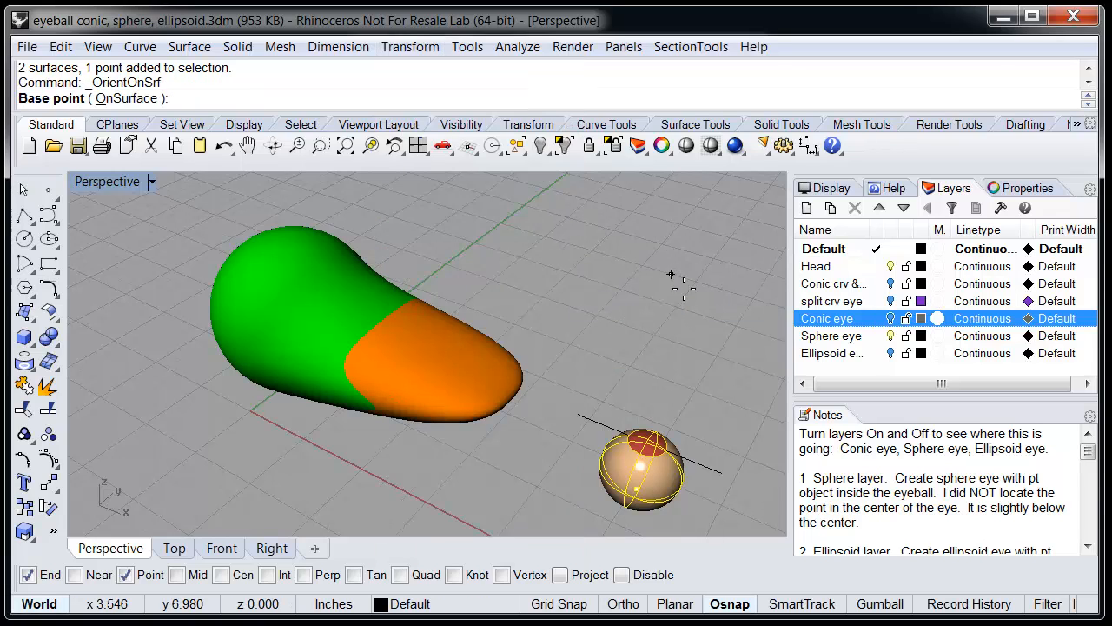
right_click(552, 82)
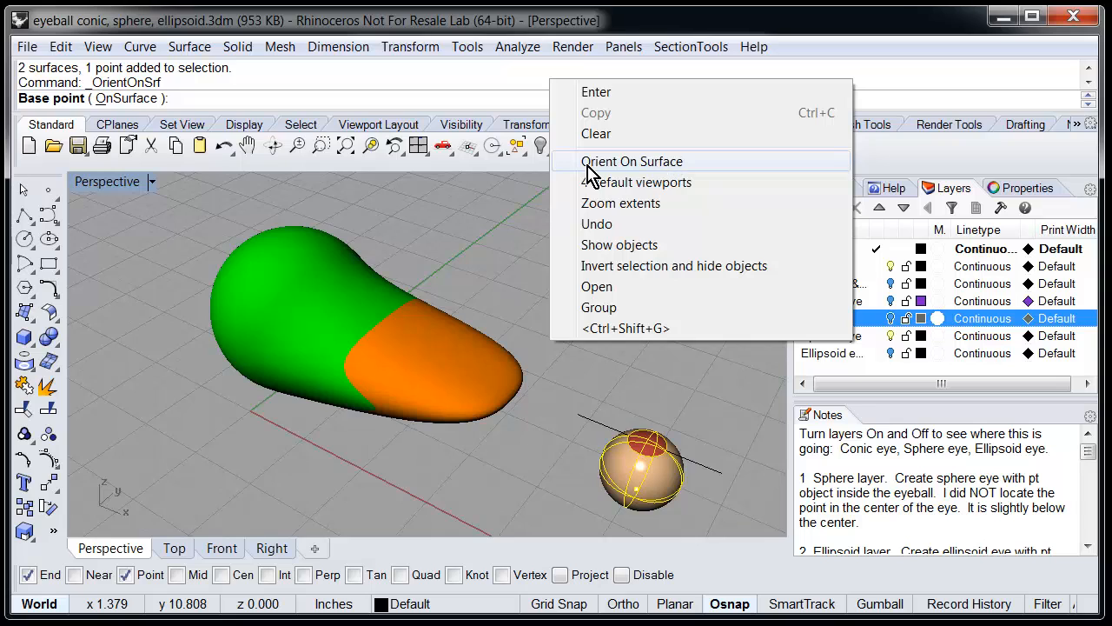
left_click(671, 162)
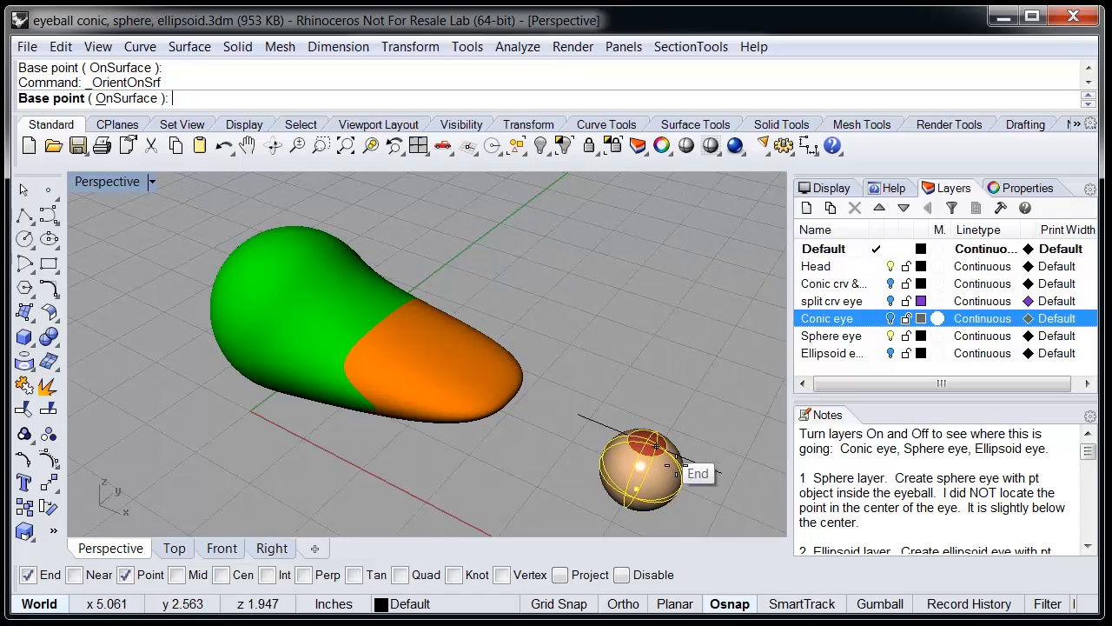
left_click(637, 489)
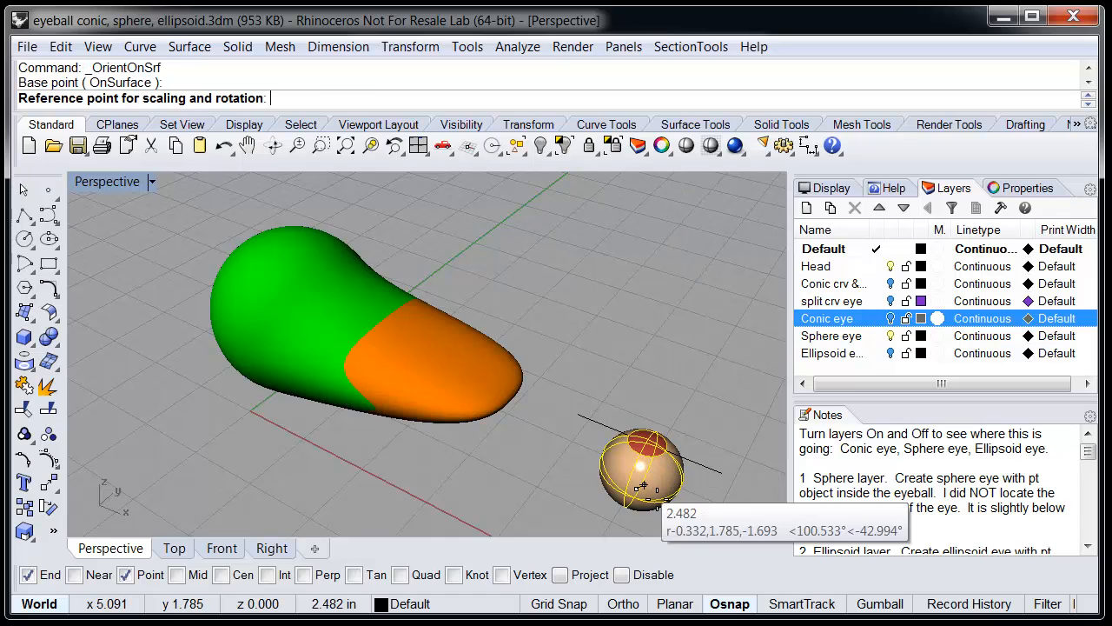
scroll(642, 485, "down", 2)
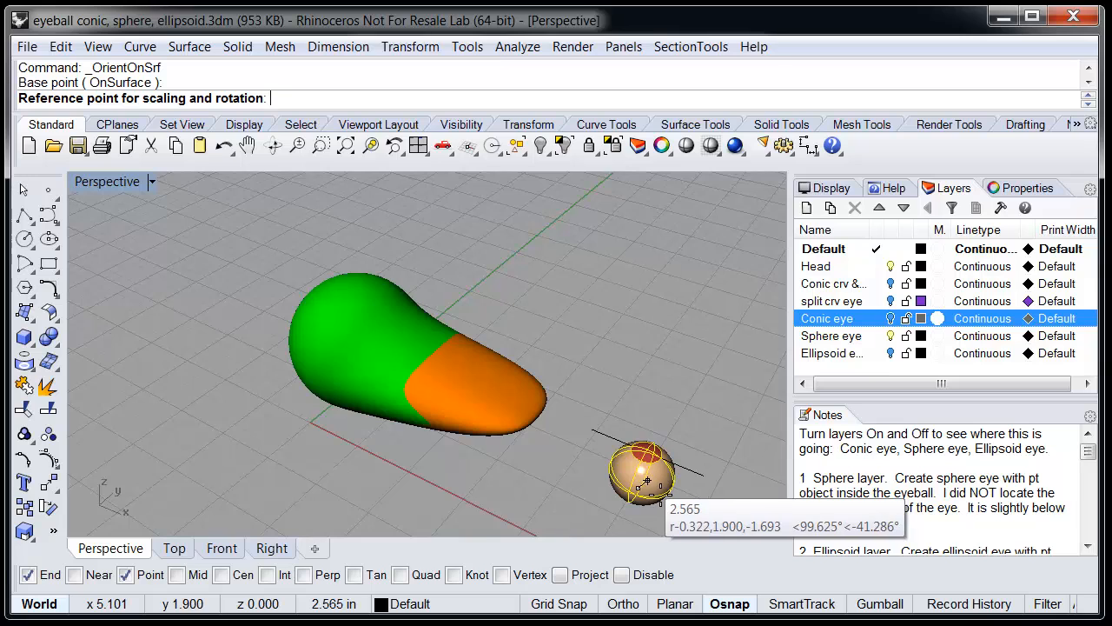
right_click_drag(669, 494, 567, 400, "shift")
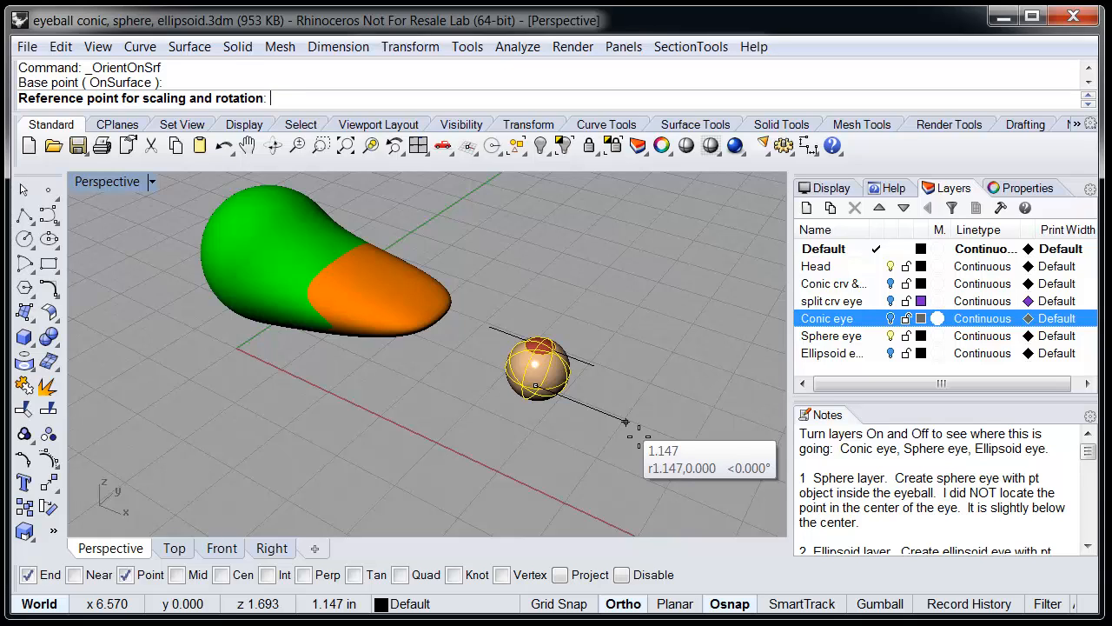
left_click(626, 422)
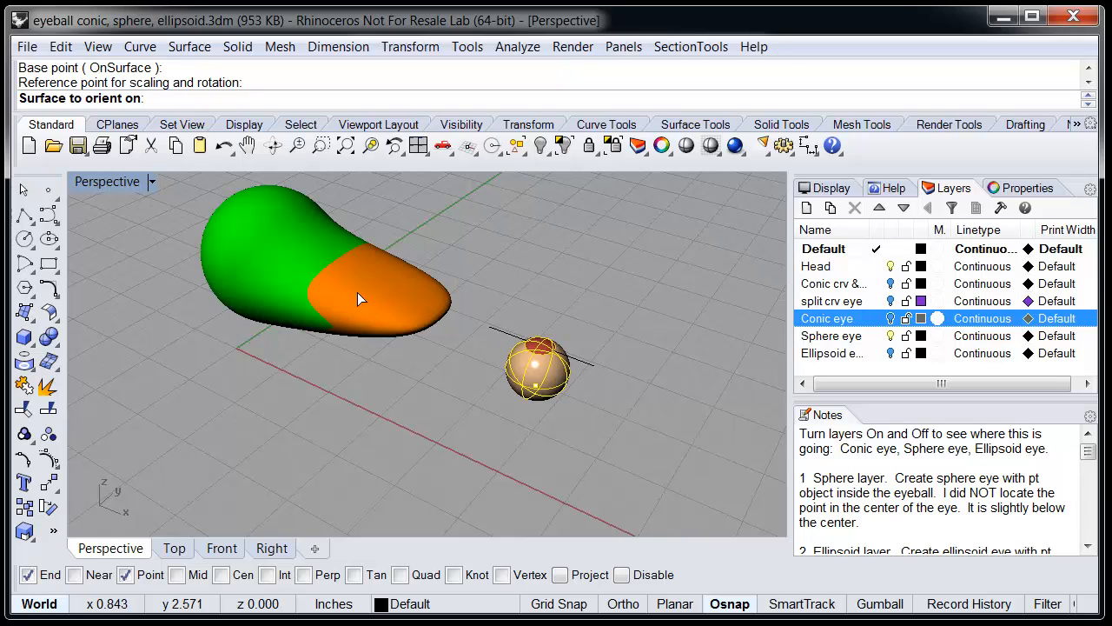
Step: Use the green head as the target surface with rigid orientation at scale 1.0, and place an eye copy on its near side
left_click(289, 250)
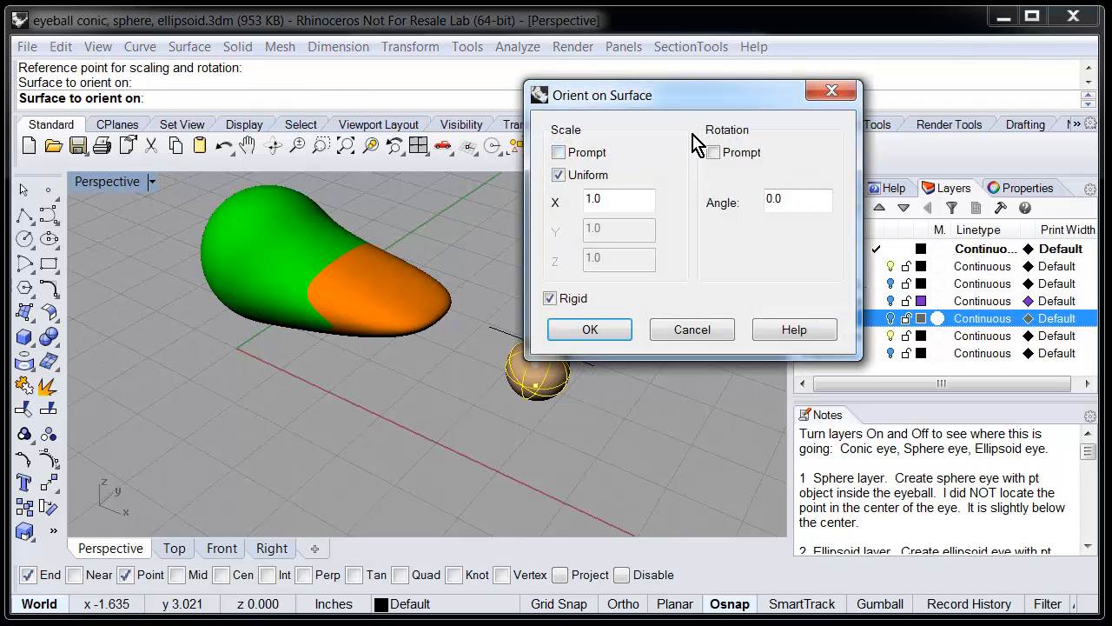
left_click(622, 337)
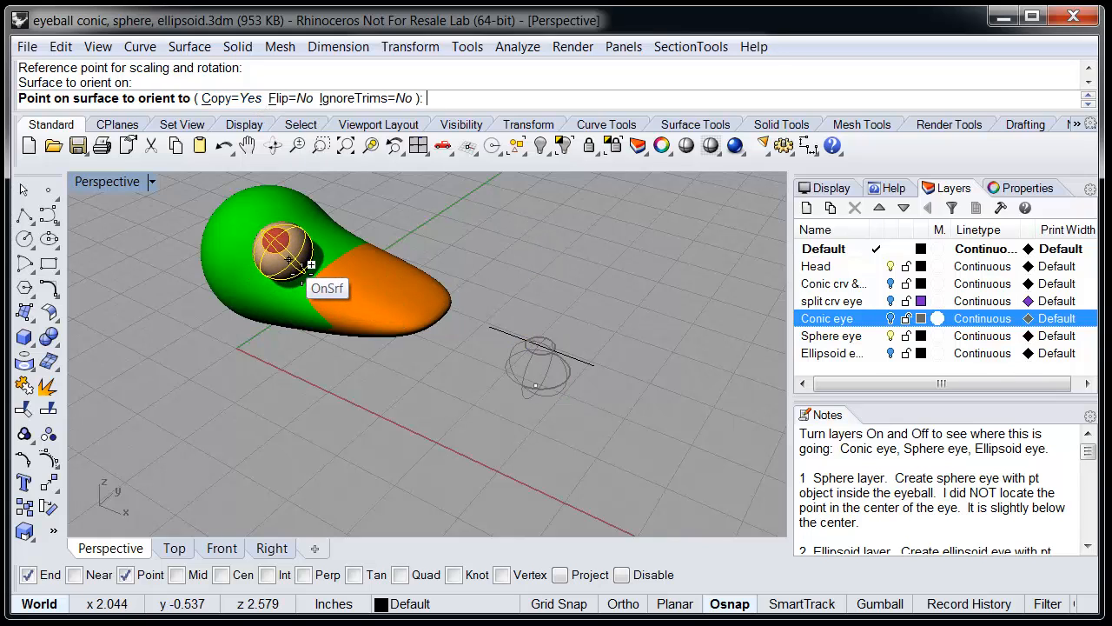
left_click(288, 258)
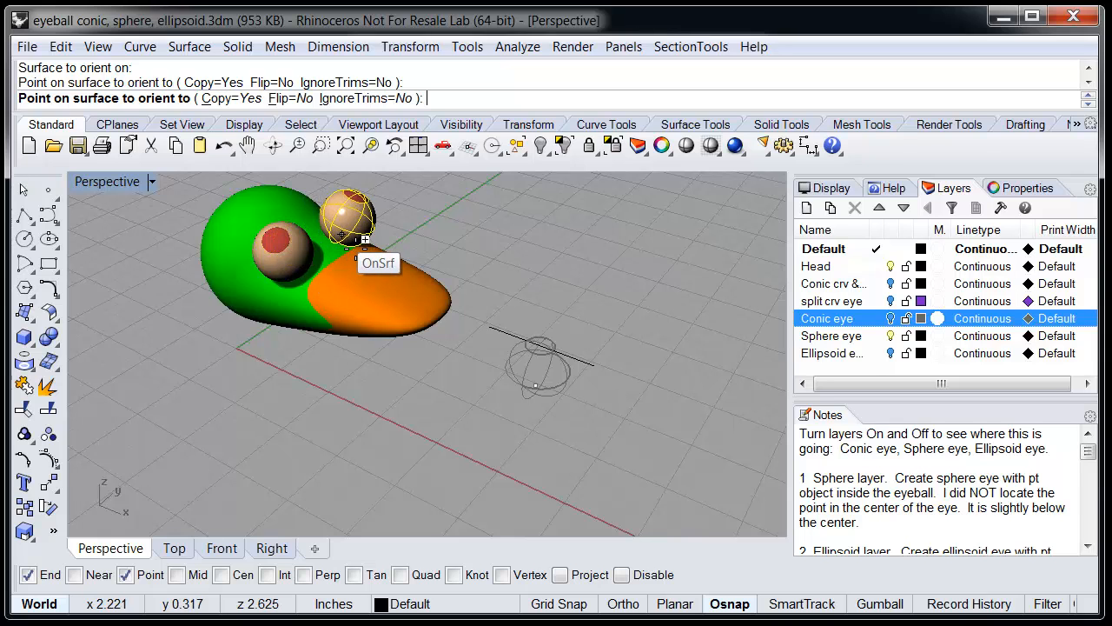
Step: Place a second copy of the sphere eye on the far side of the green head and finish the orient command
right_click_drag(335, 235, 261, 273)
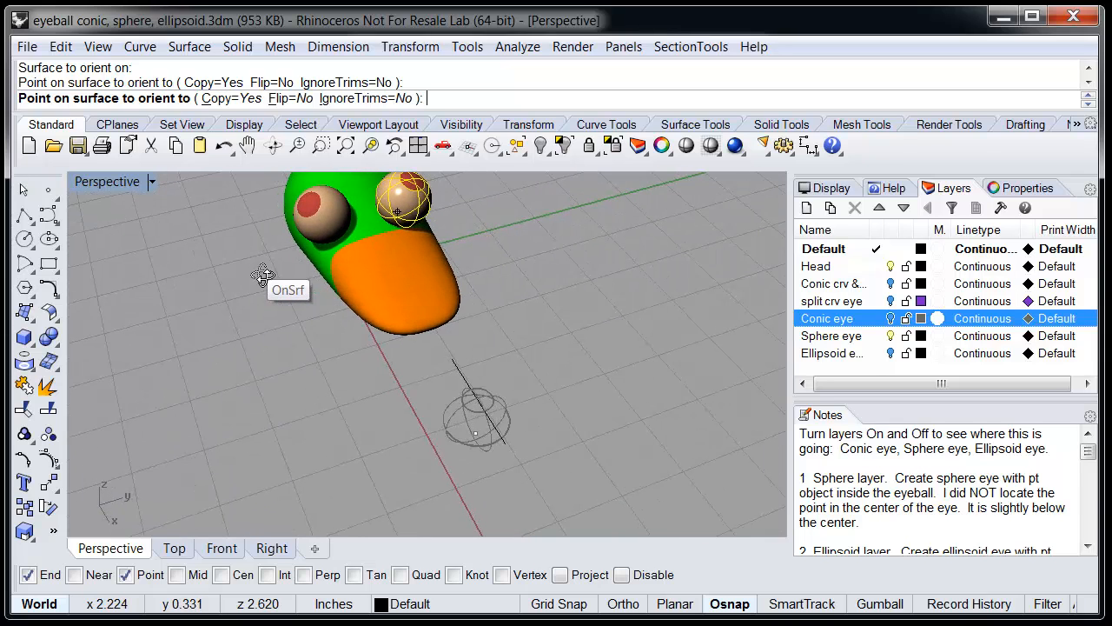
right_click_drag(425, 240, 330, 270)
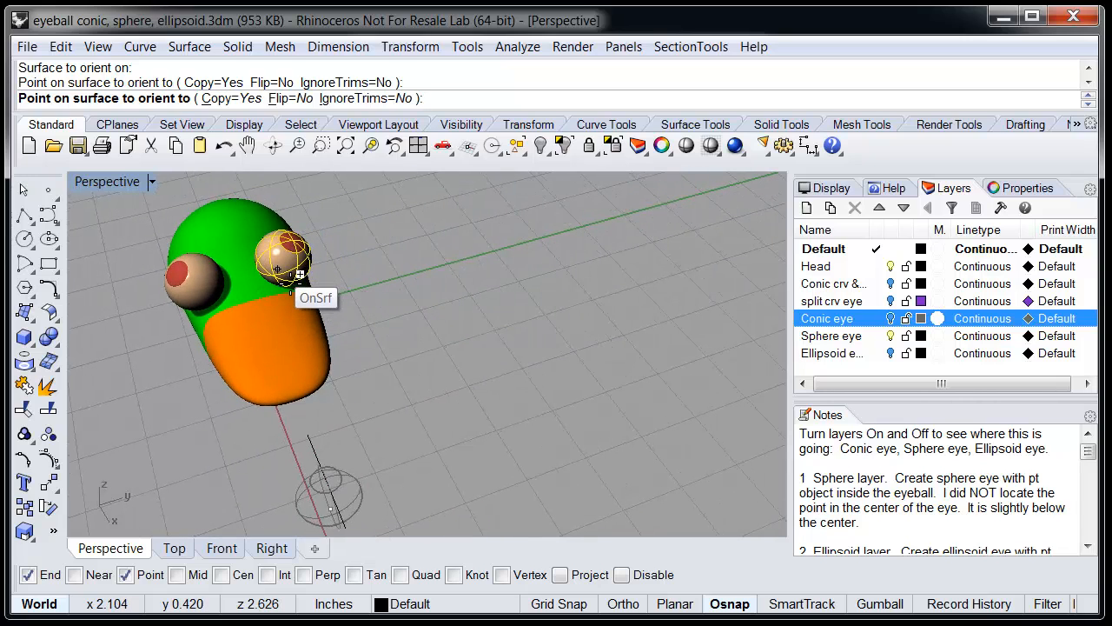
left_click(291, 292)
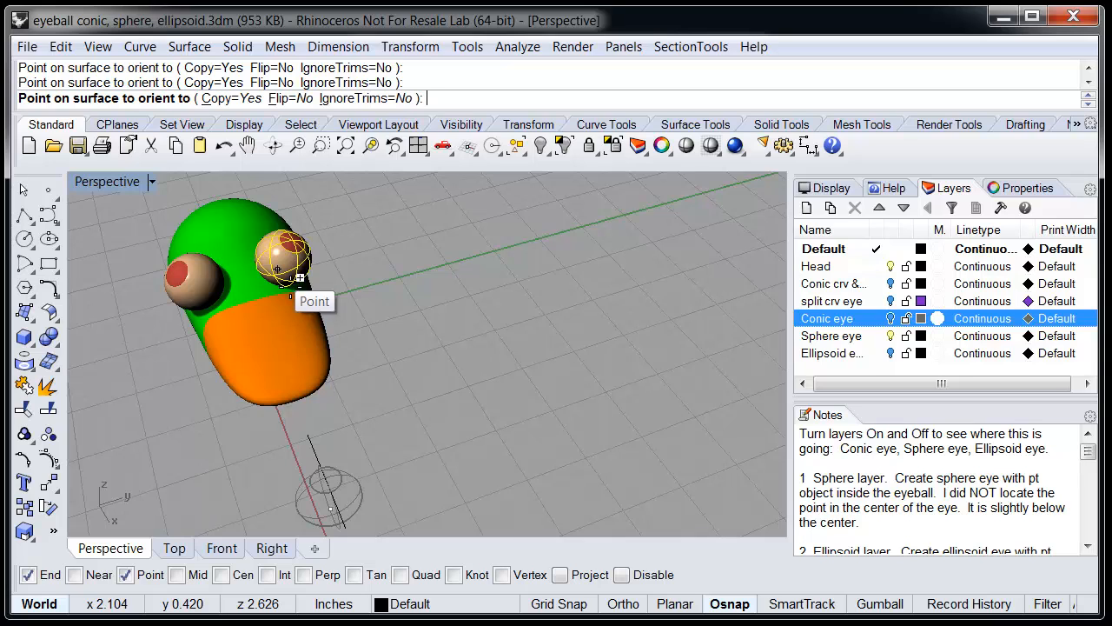
key("Return")
right_click_drag(367, 331, 450, 322)
scroll(520, 299, "down", 5)
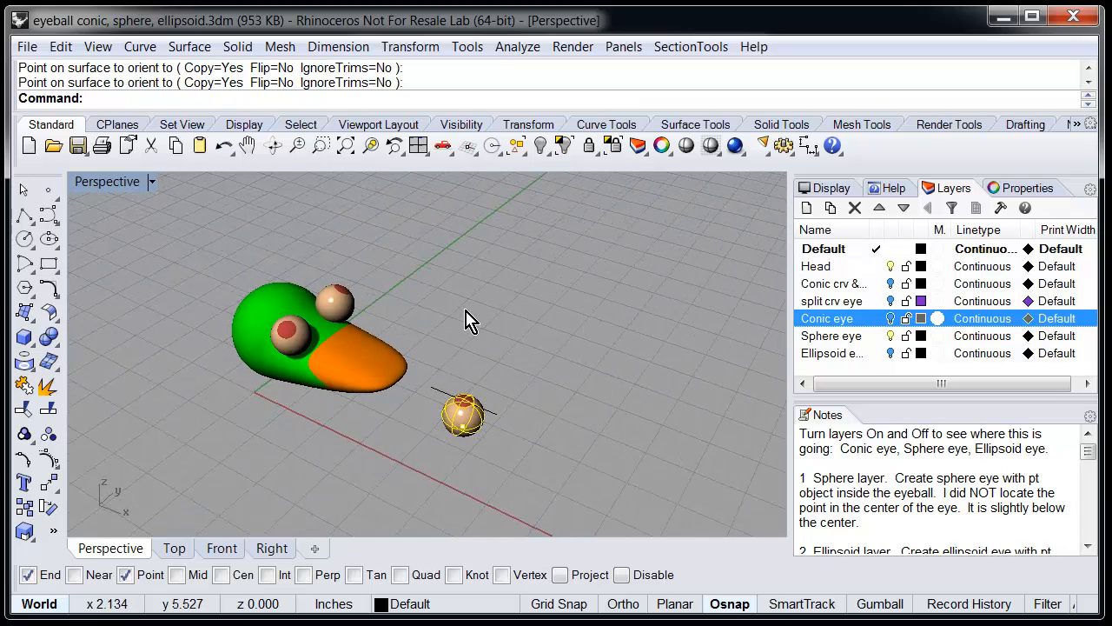
left_click(467, 321)
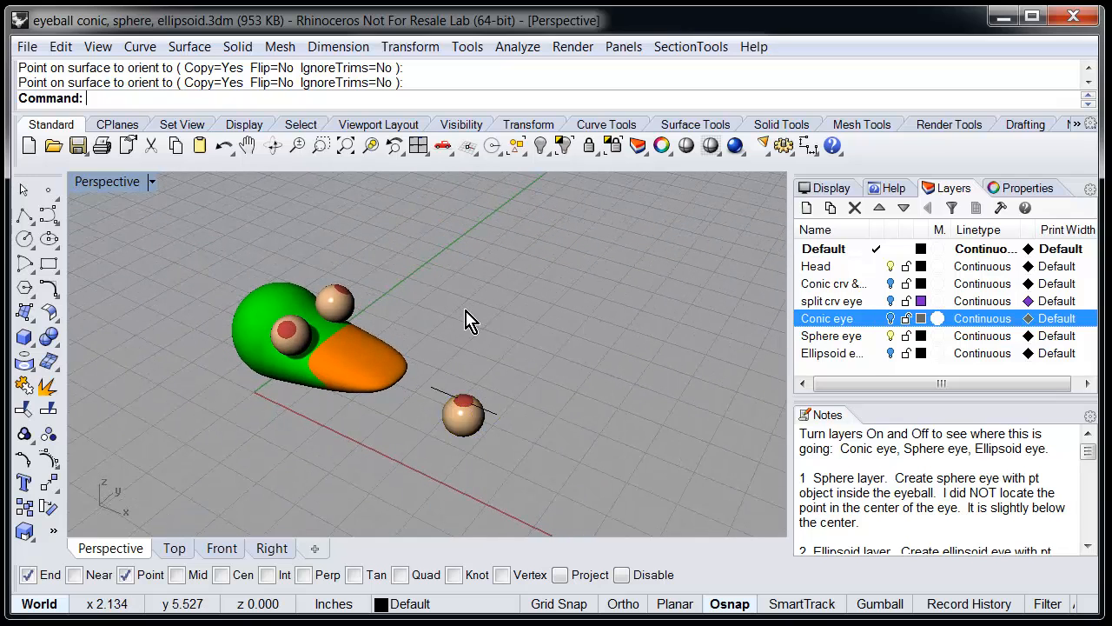
Step: Delete the sphere eye copy on the near side of the head
left_click(304, 333)
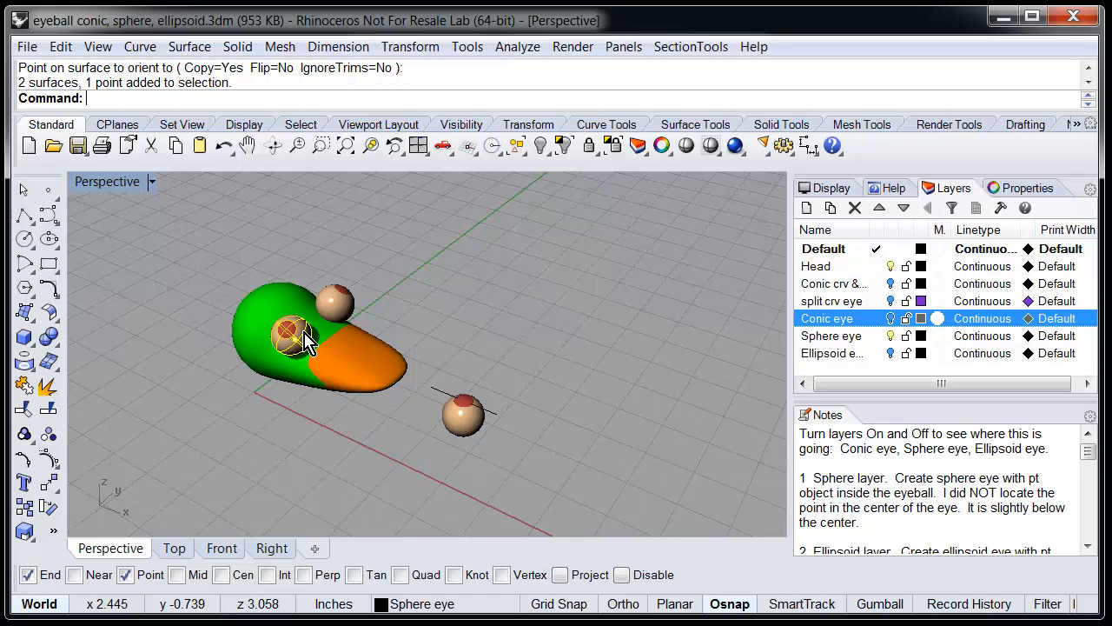
key("Delete")
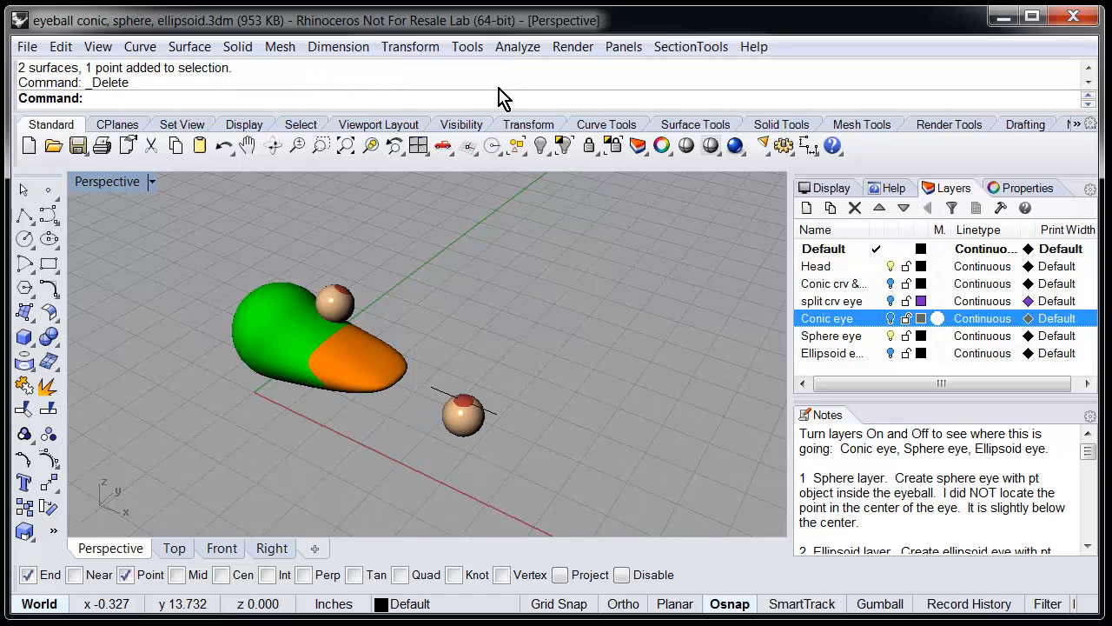
Step: Start Orient On Surface for the original sphere eye, with its inner point as base and a reference point about 1.27 in along X, lowered vertically
right_click(494, 78)
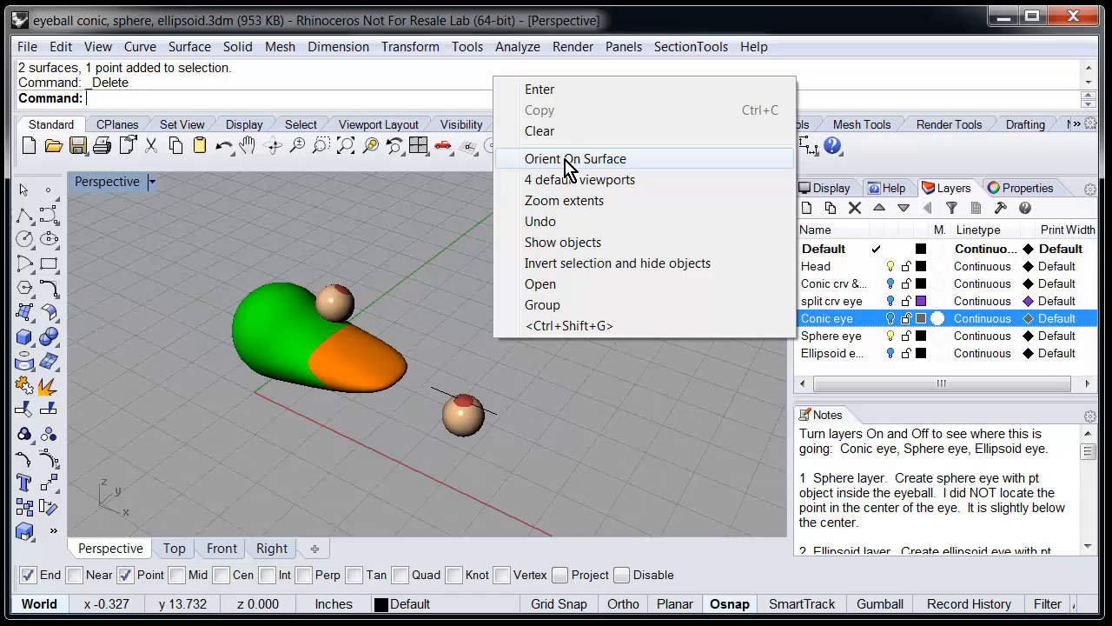
left_click(566, 159)
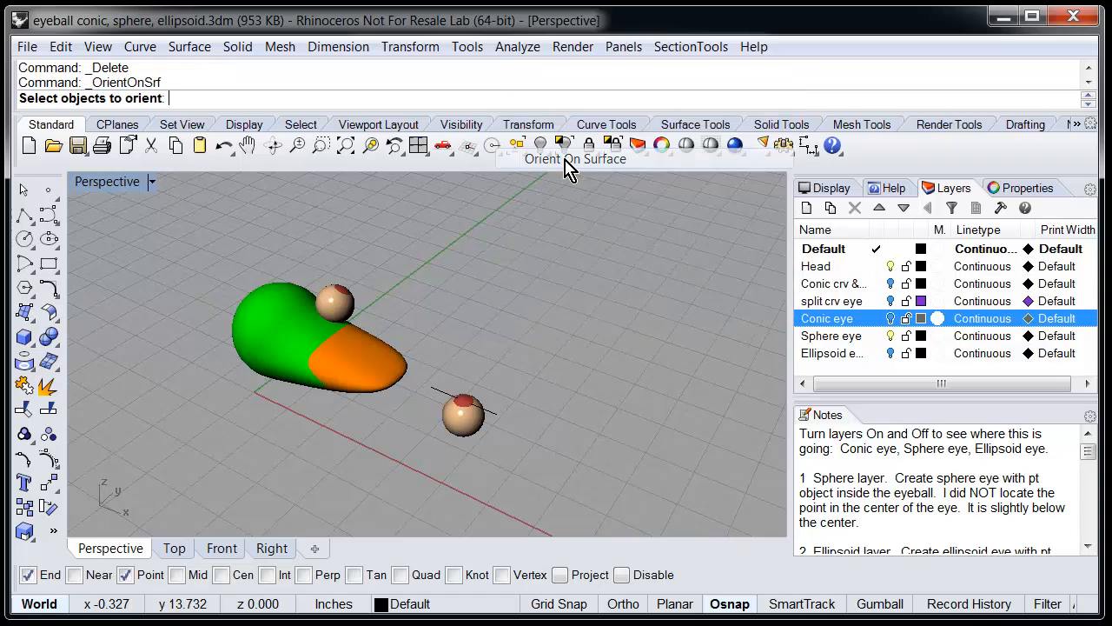
left_click(469, 422)
key("Return")
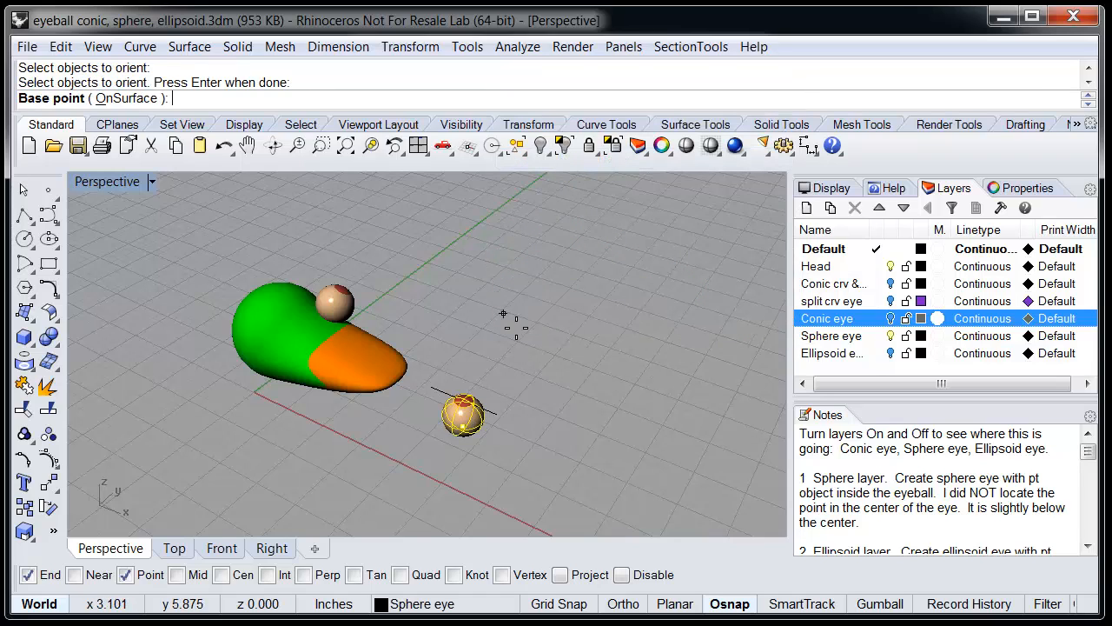
left_click(464, 424)
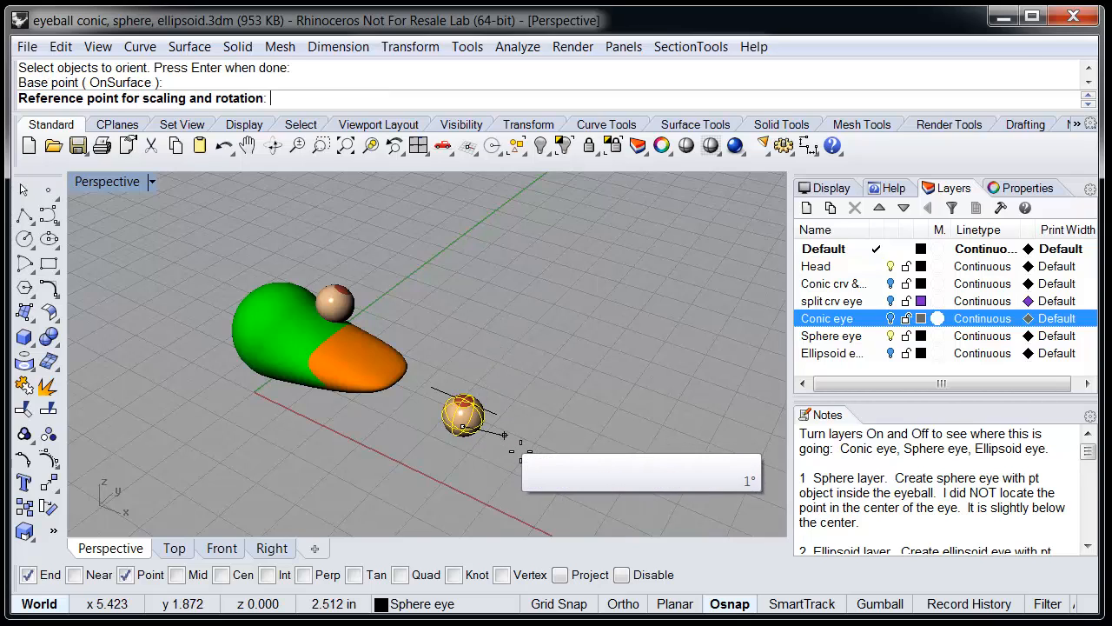
key("F8")
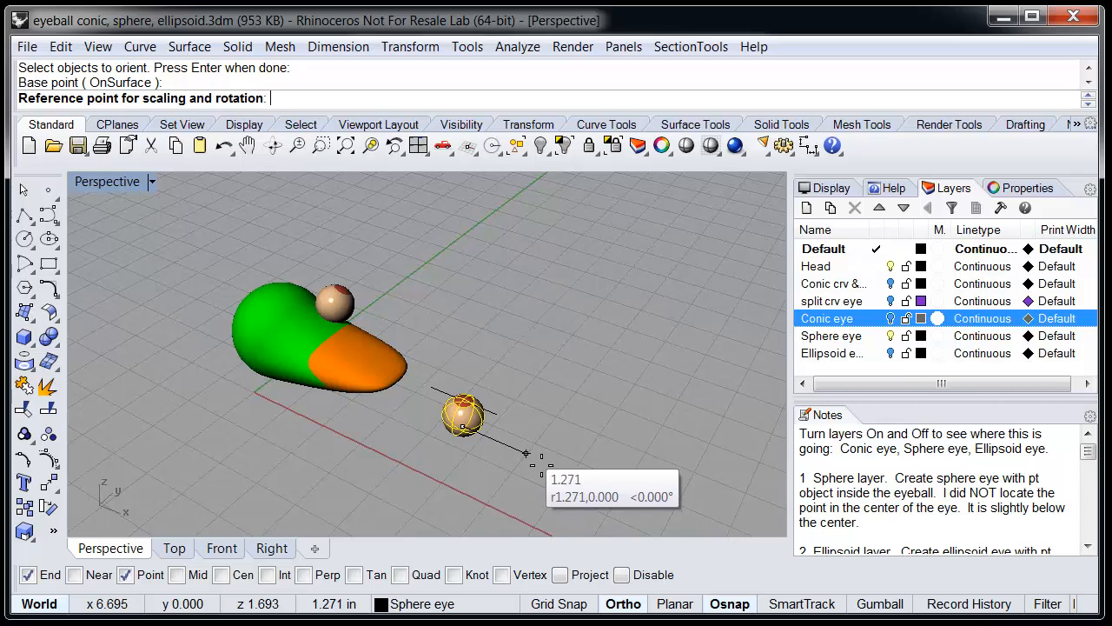
left_click(525, 453, "ctrl")
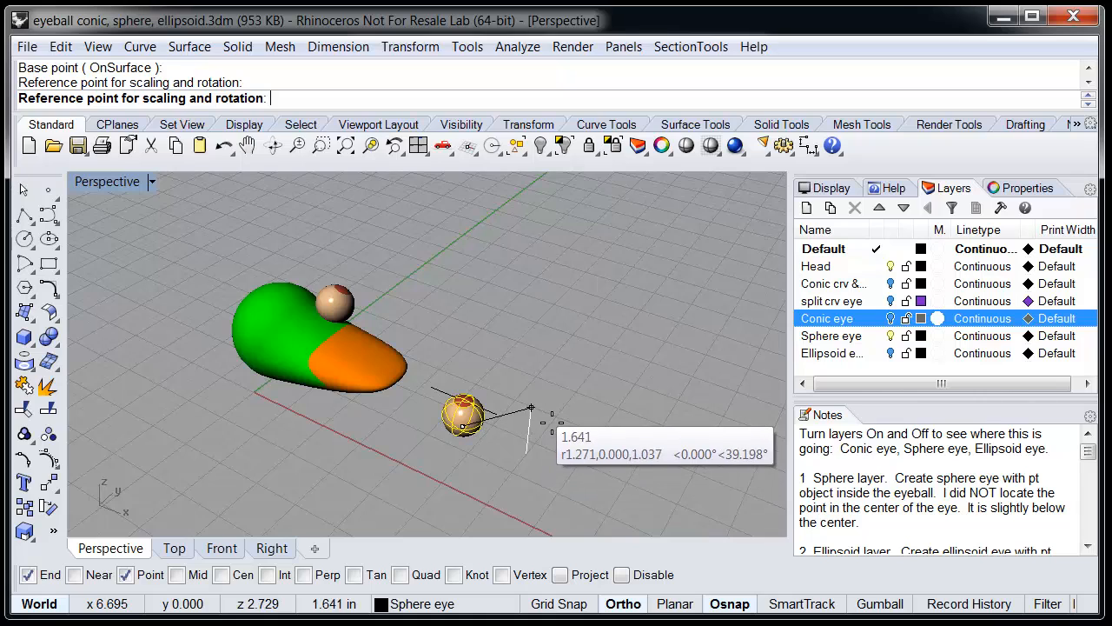
left_click(520, 516)
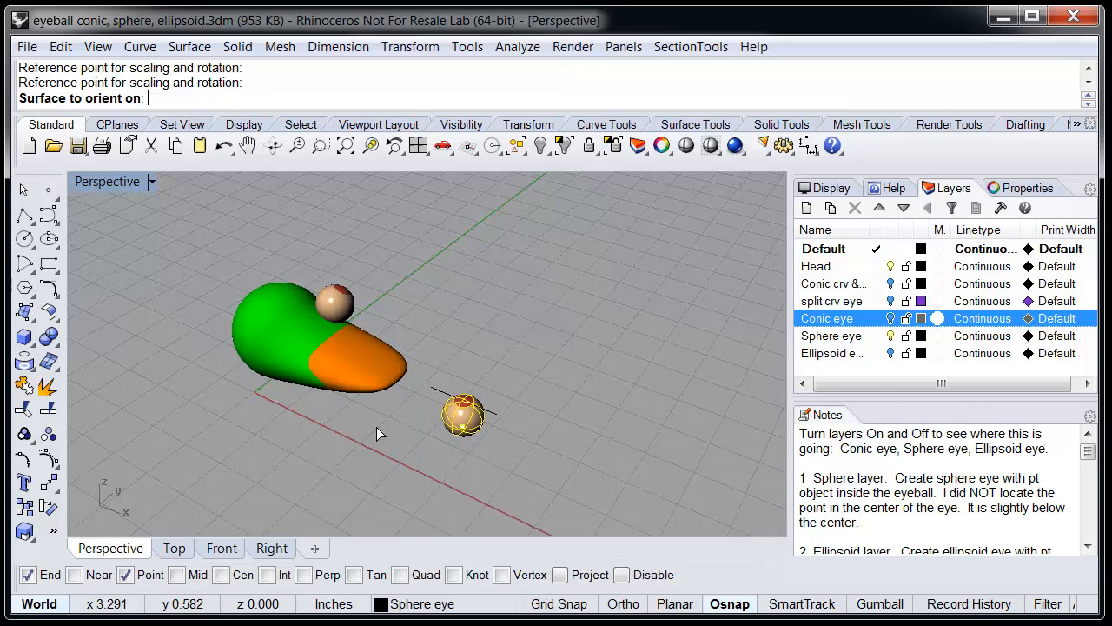
Step: Use the green head as the target surface with rigid orientation at scale 1.0, and place one eye copy on its near side
left_click(295, 329)
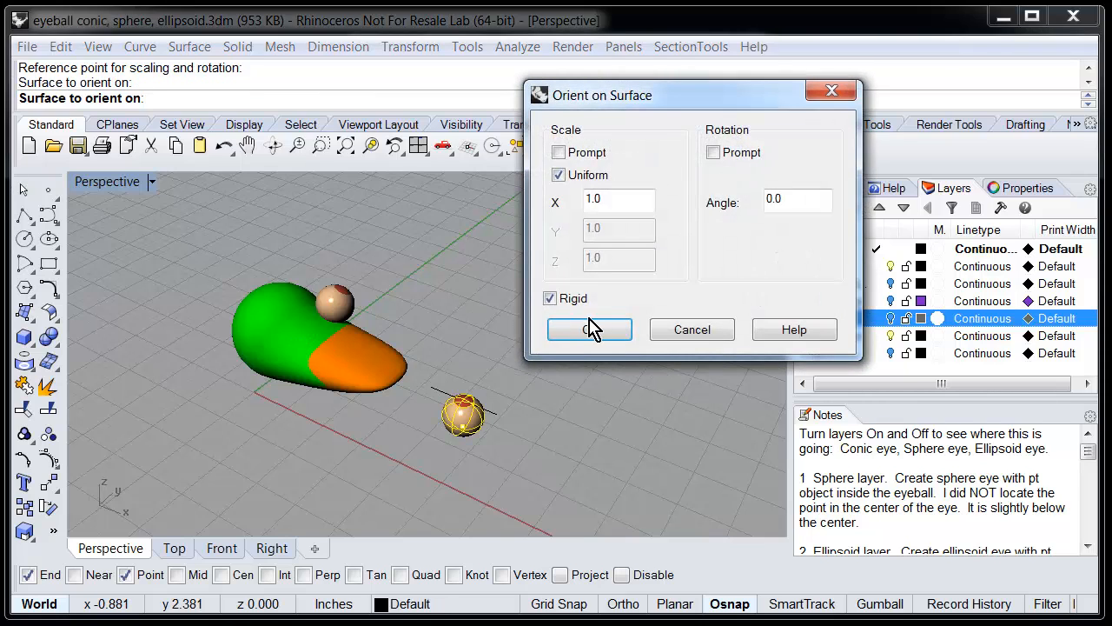
left_click(591, 330)
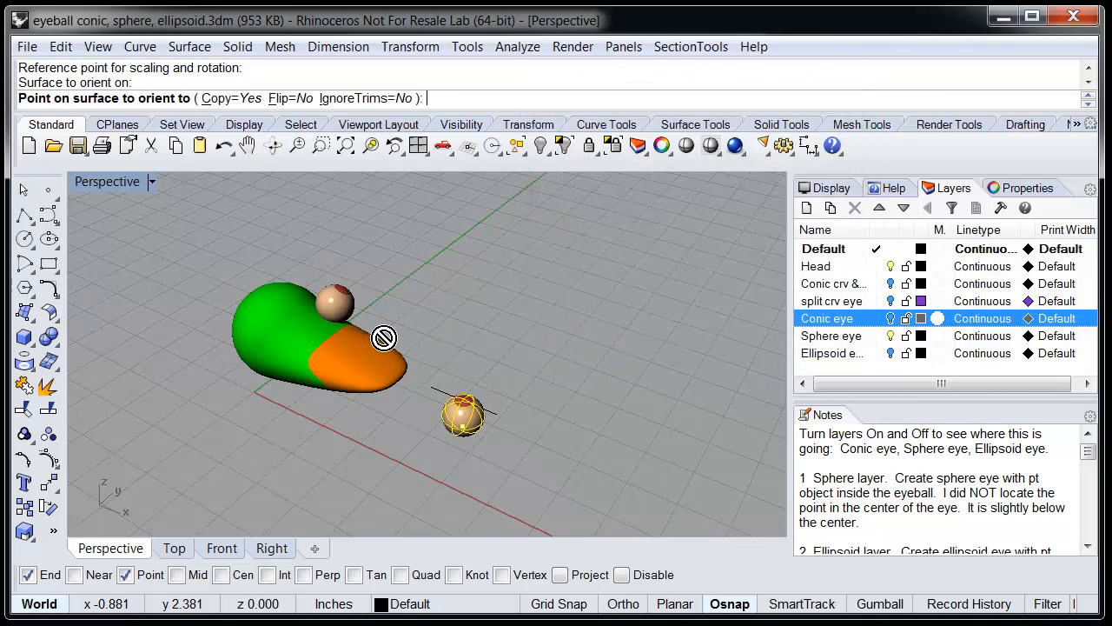
left_click(306, 327)
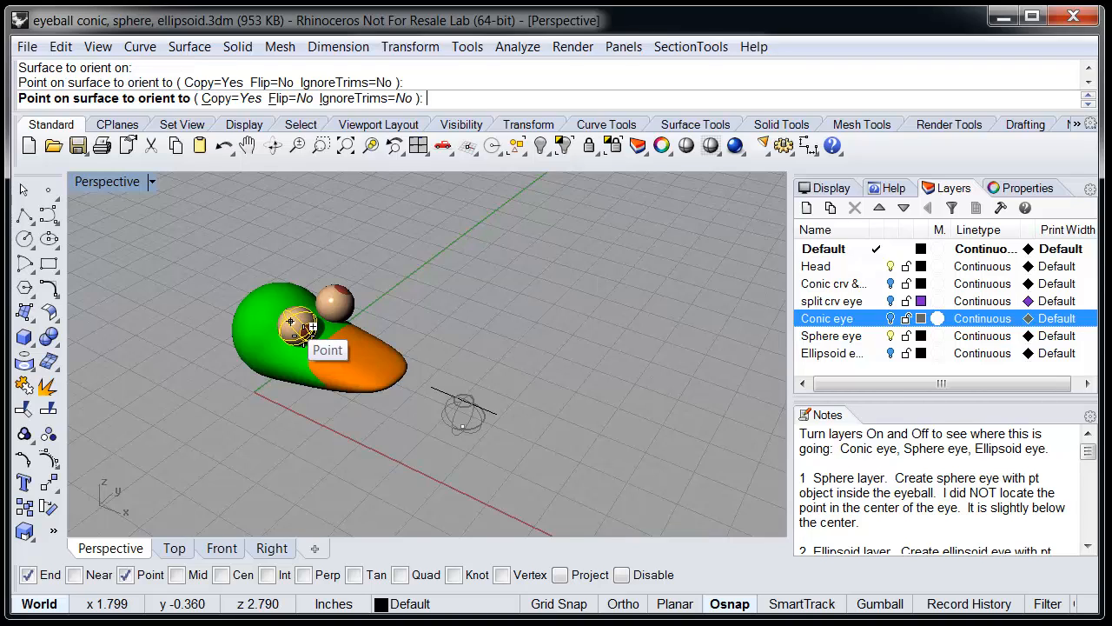
right_click(304, 327)
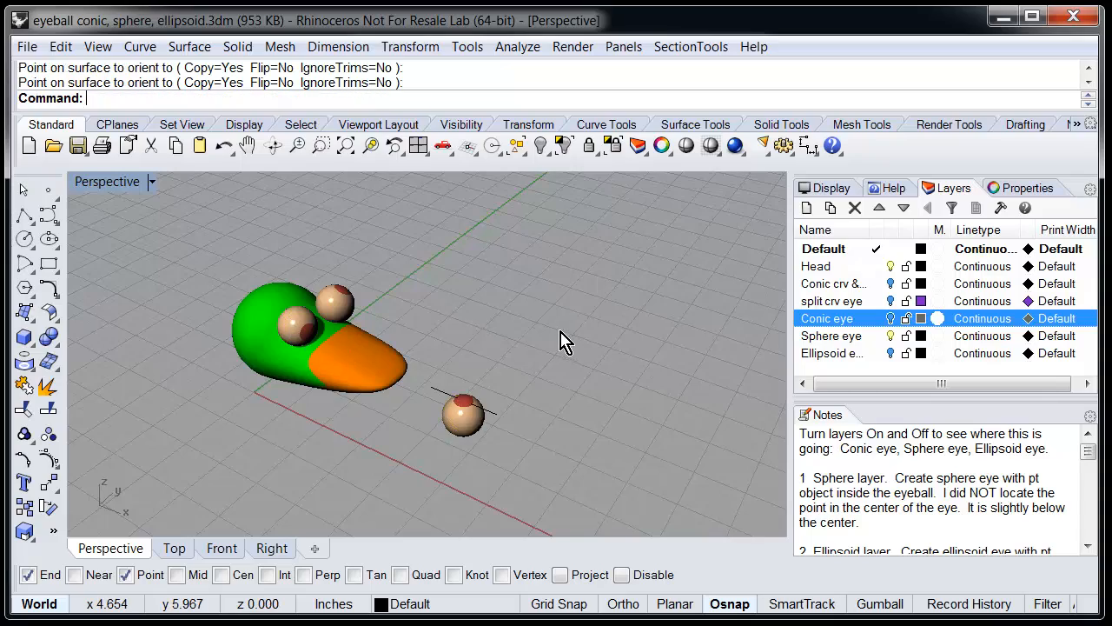
Step: Delete the sphere eye copy on the far side of the head
right_click_drag(560, 342, 489, 325)
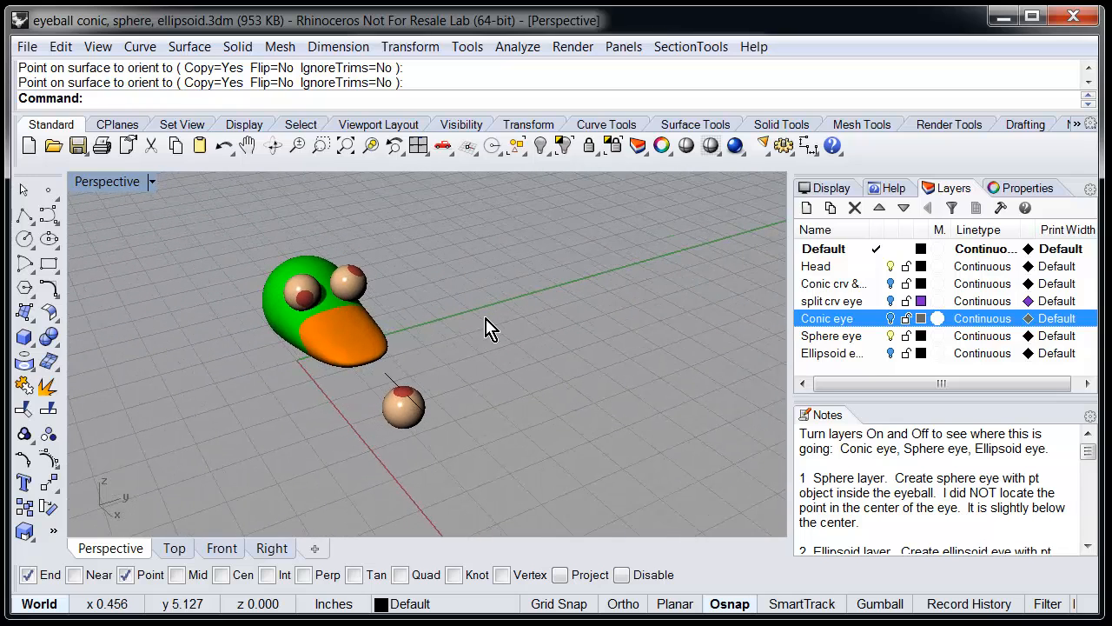
left_click(363, 293)
key("Delete")
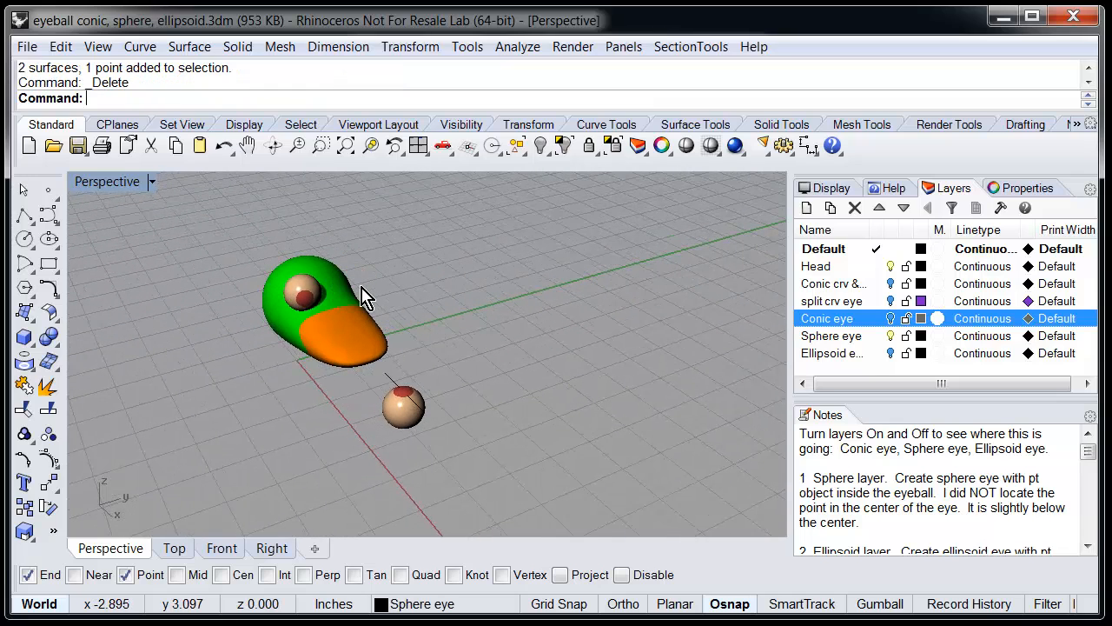
Step: Orient the original sphere eye on surface again, with its inner point as base and a reference point about 1.35 in along X, lowered vertically
left_click(407, 425)
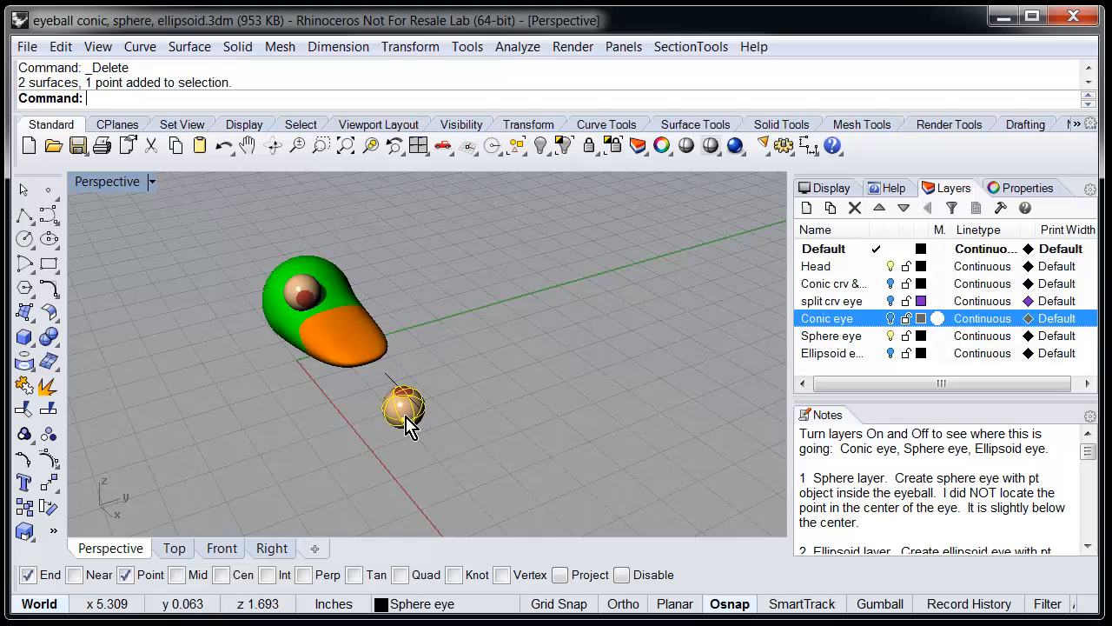
right_click(482, 96)
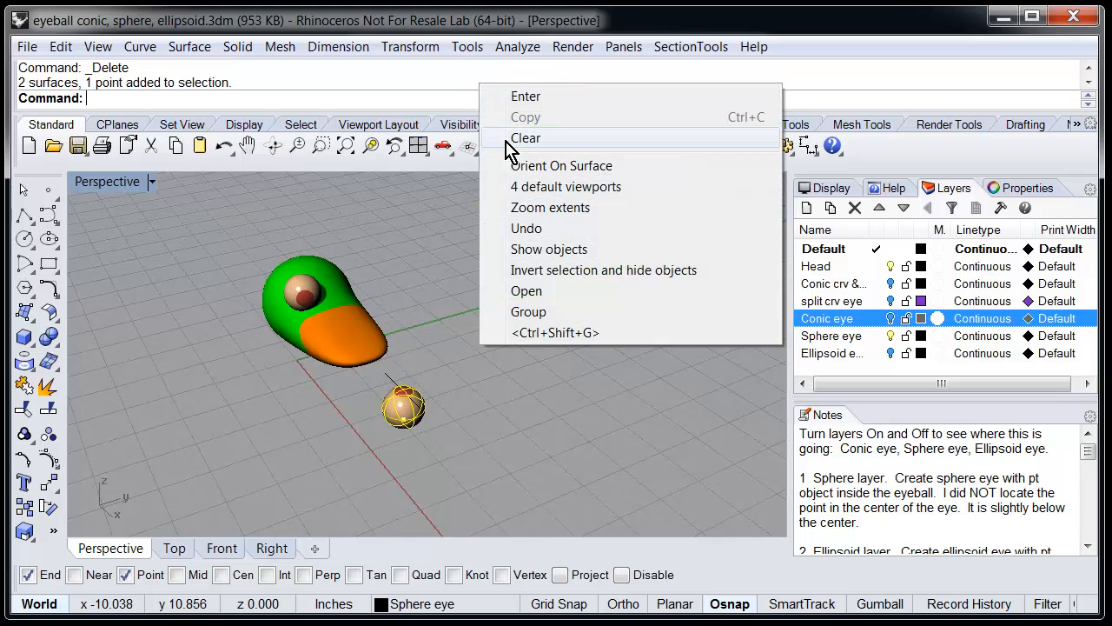
left_click(551, 167)
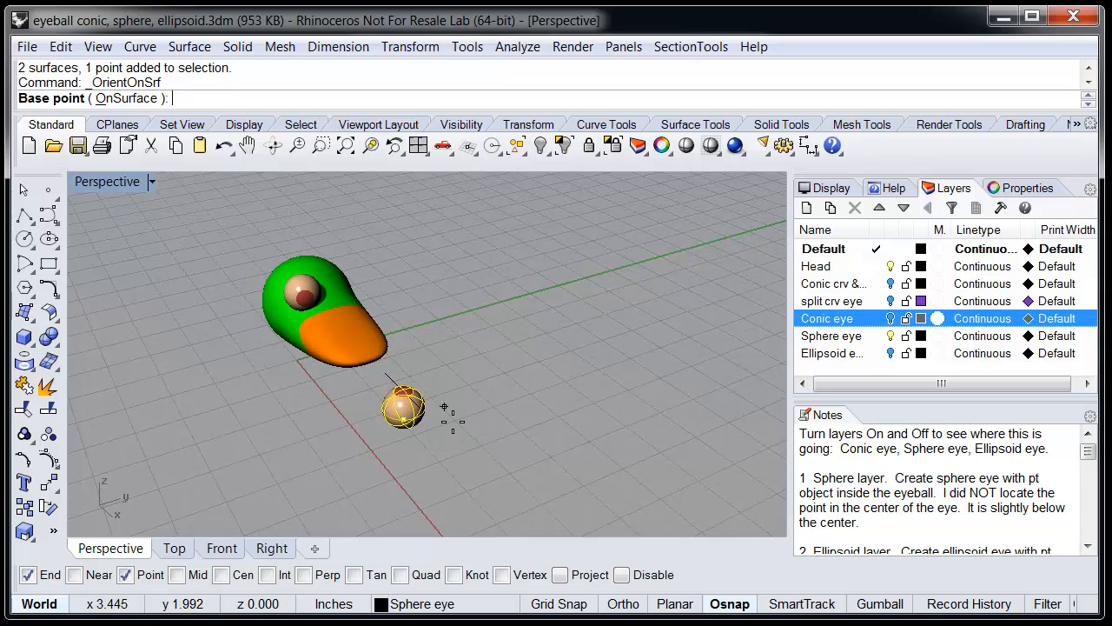
left_click(423, 433)
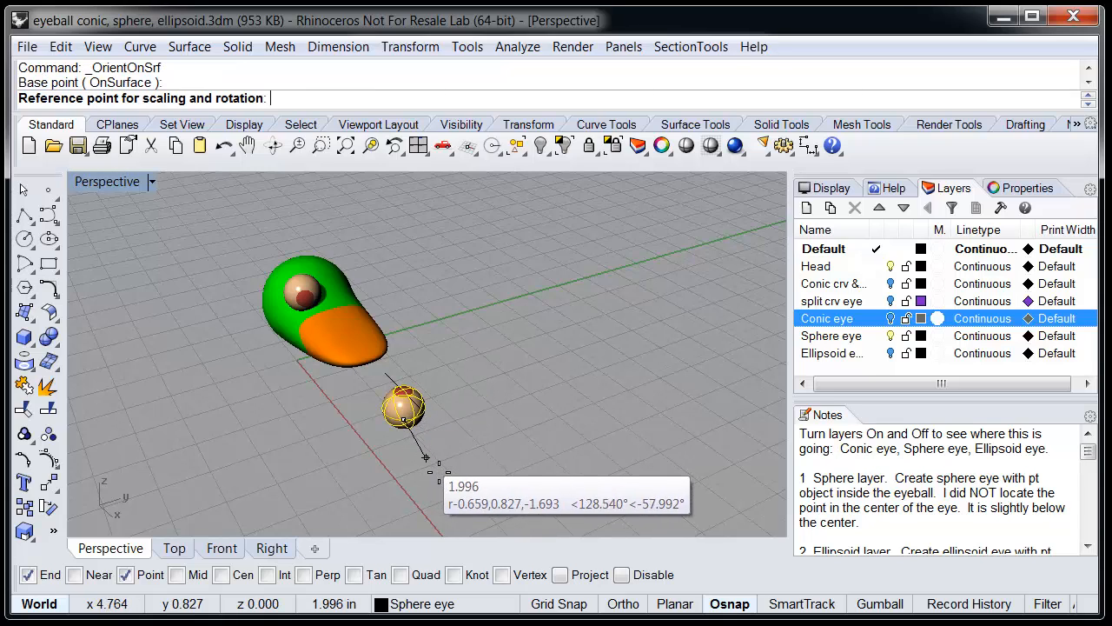
key("F8")
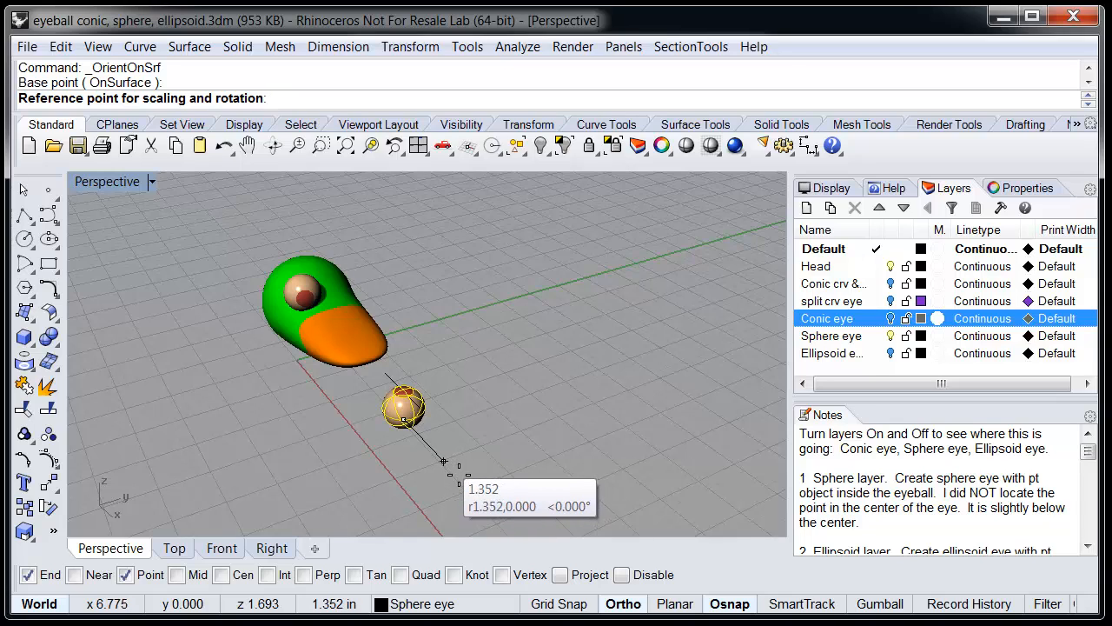
left_click(458, 474, "ctrl")
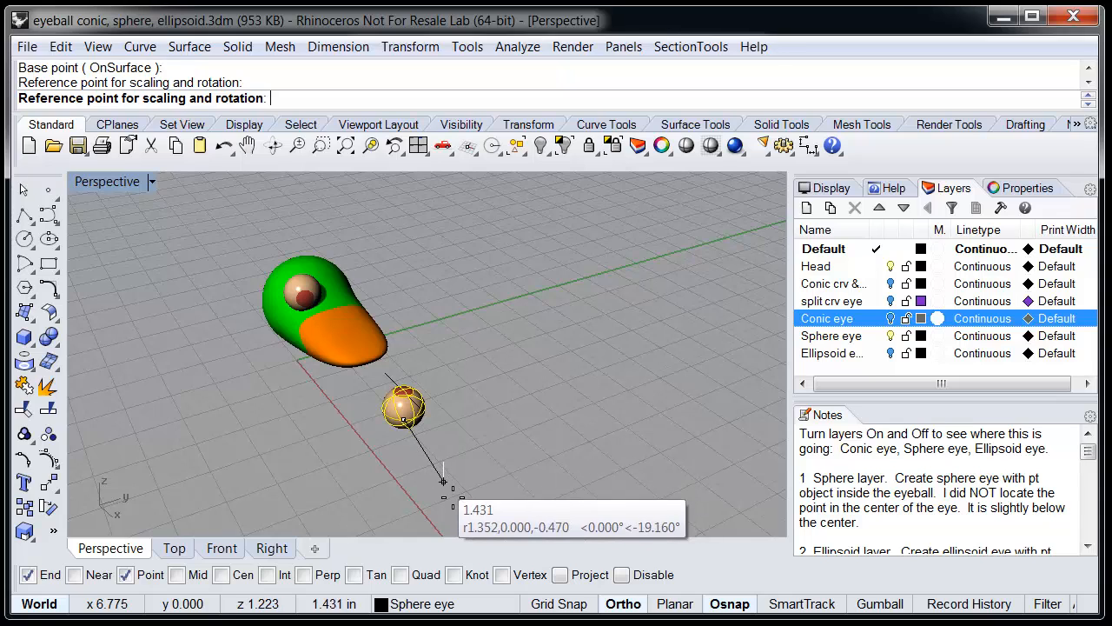
left_click(442, 528)
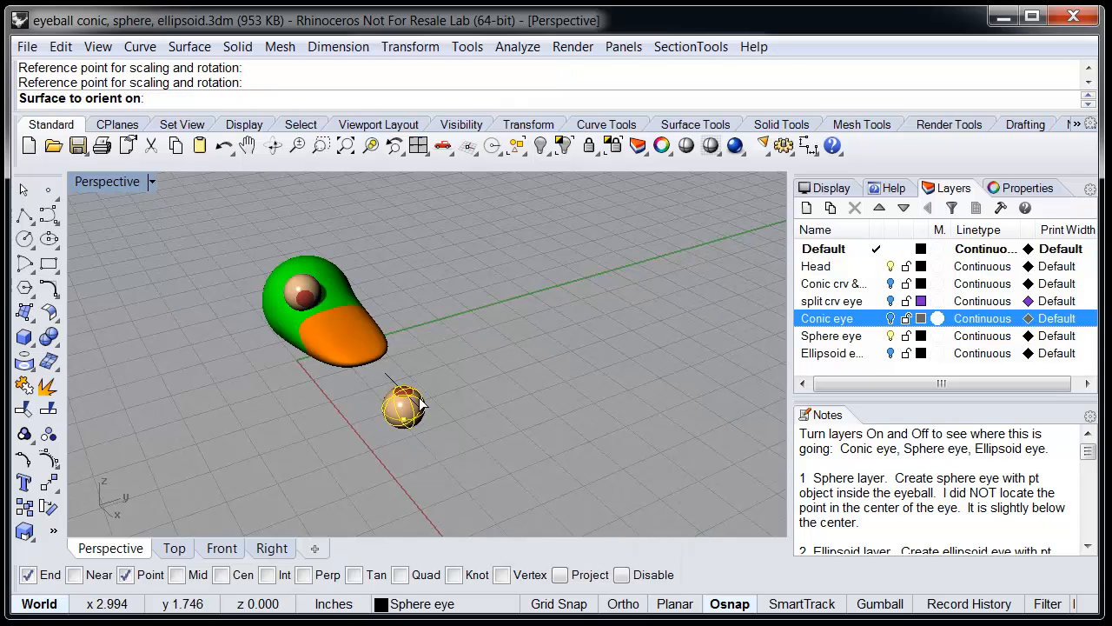
Step: Place a rigid copy of the sphere eye at scale 1.0 on the far side of the green head and finish the command
left_click(343, 291)
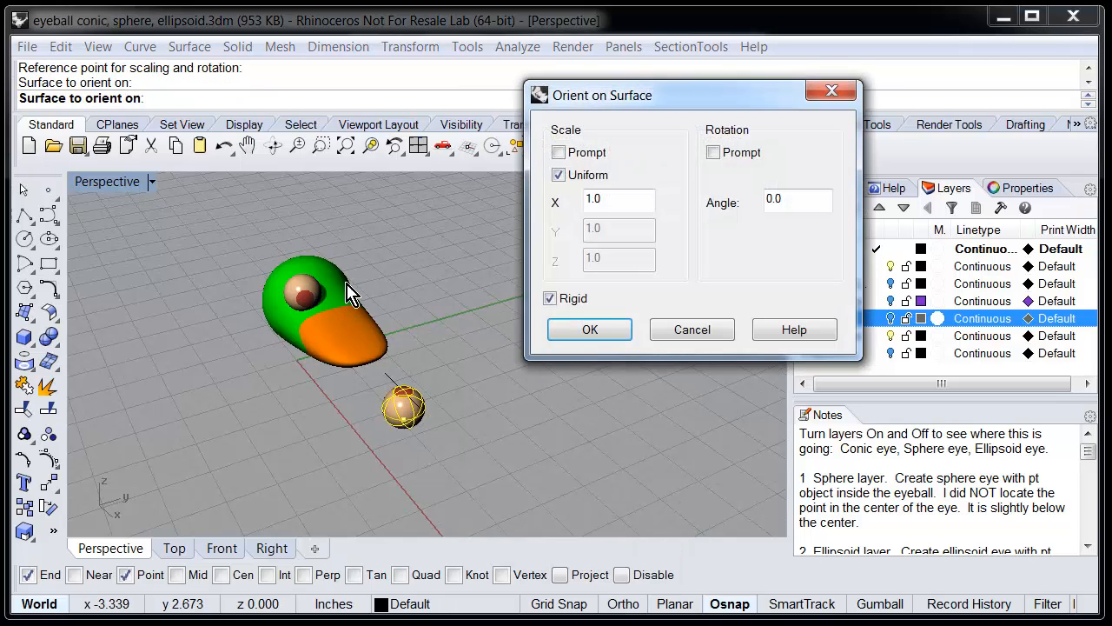
left_click(590, 330)
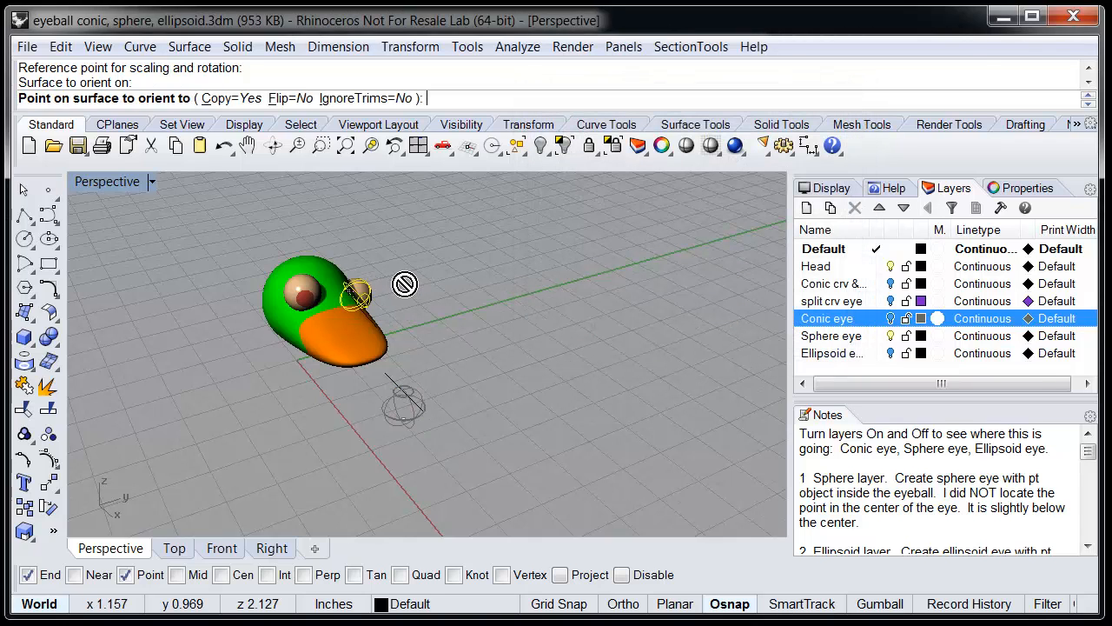
right_click_drag(405, 281, 301, 278)
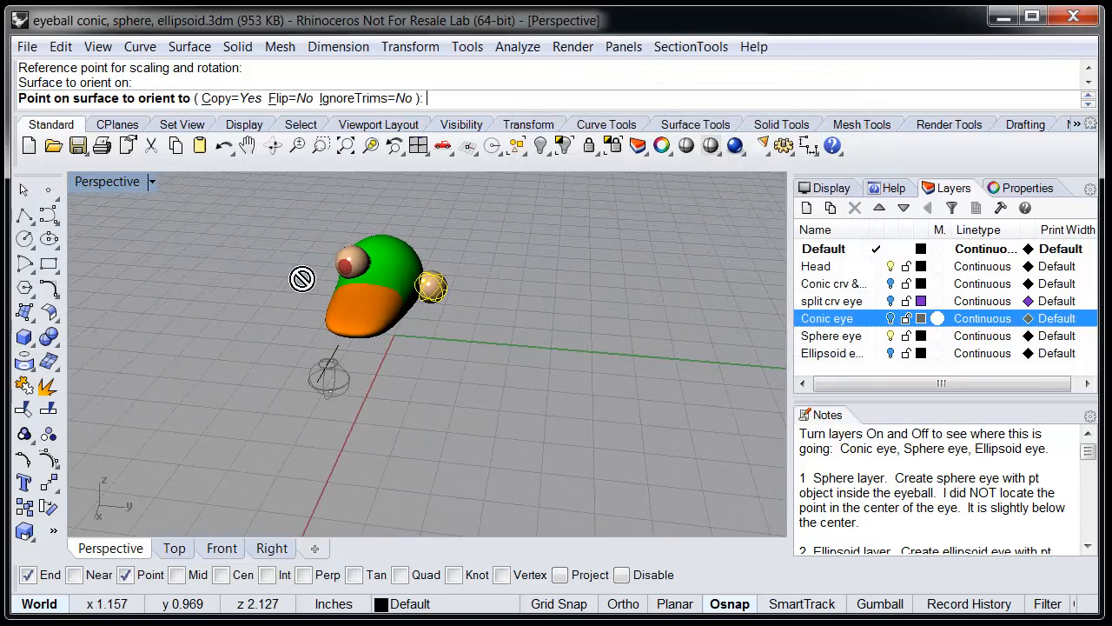
left_click(392, 267)
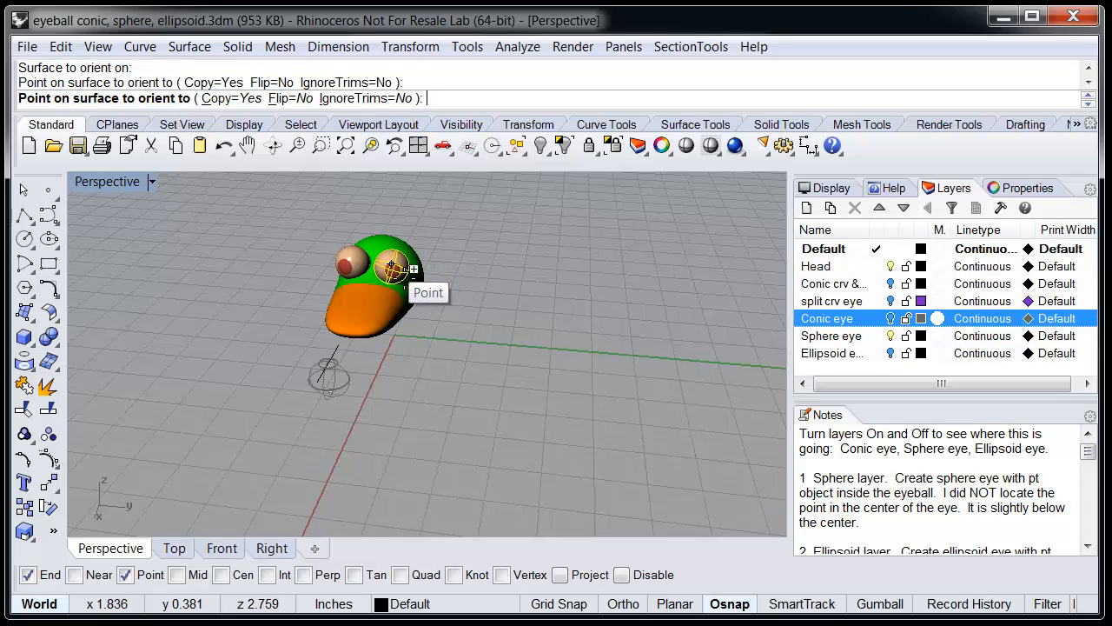
key("Return")
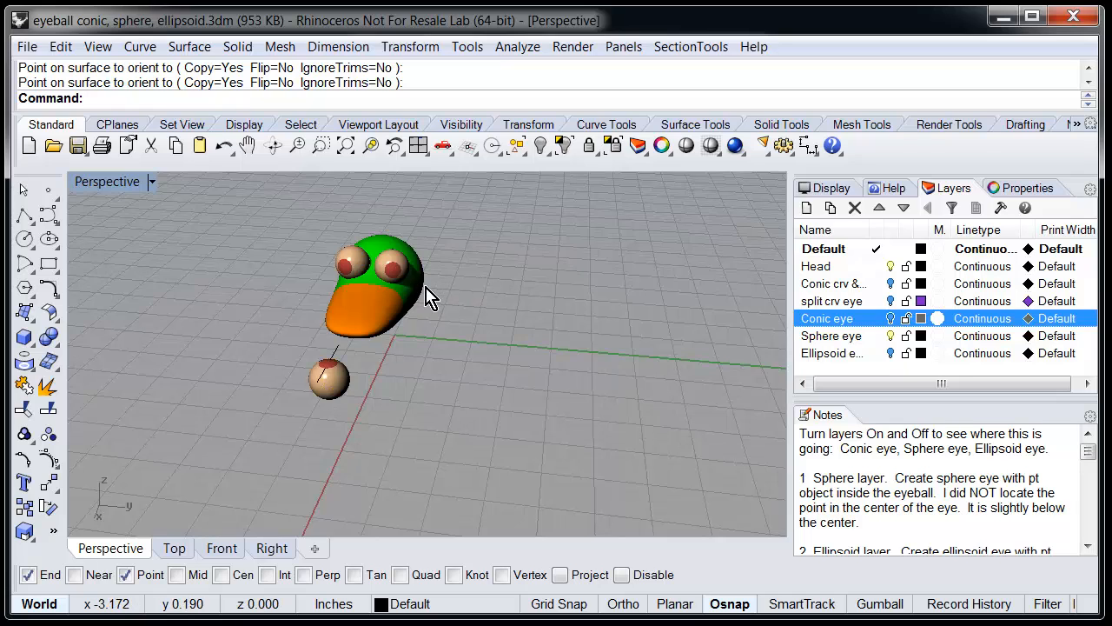
Step: Rotate the far-side eye with the gumball so that its iris looks forward over the beak
right_click_drag(423, 300, 428, 358)
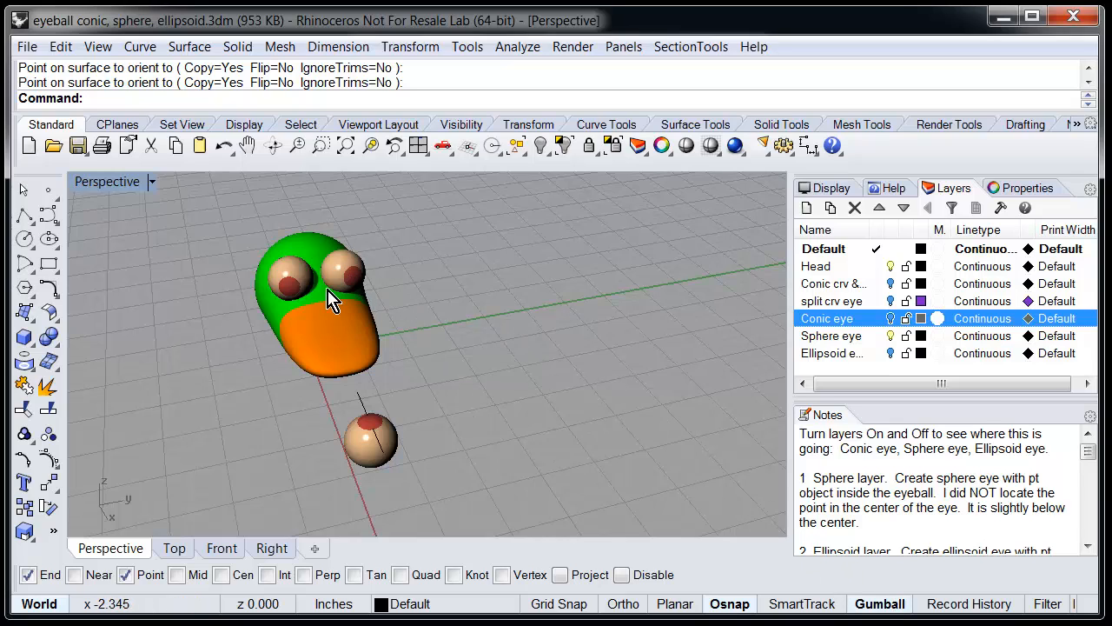
left_click(343, 272)
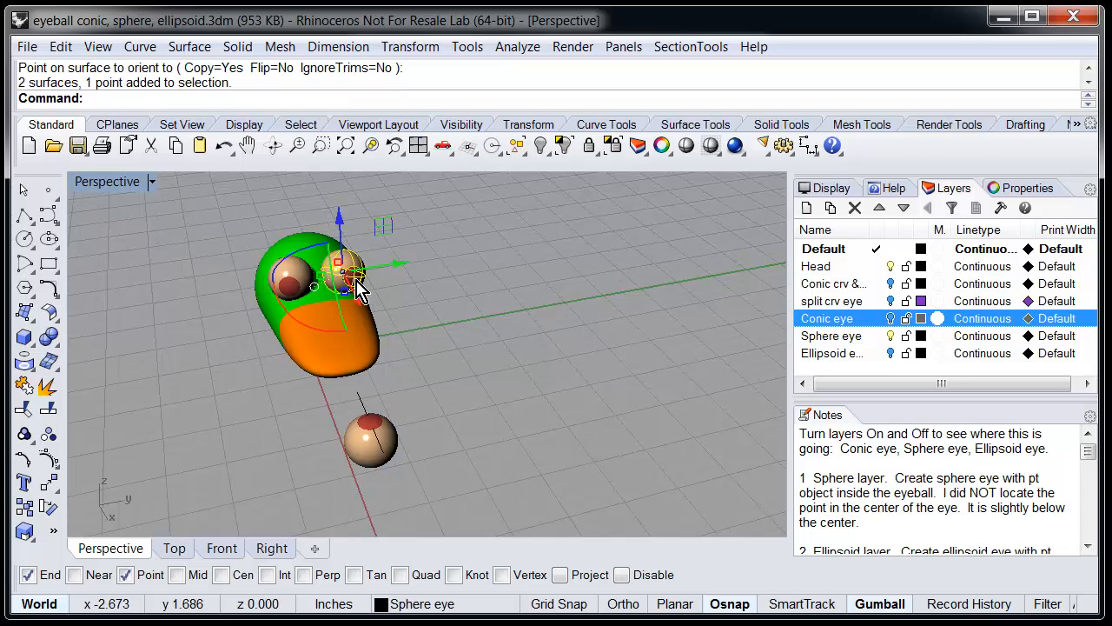
scroll(360, 291, "up", 2)
mouse_move(298, 323)
left_mouse_down()
mouse_move(286, 294)
mouse_move(285, 333)
mouse_move(308, 306)
left_mouse_up()
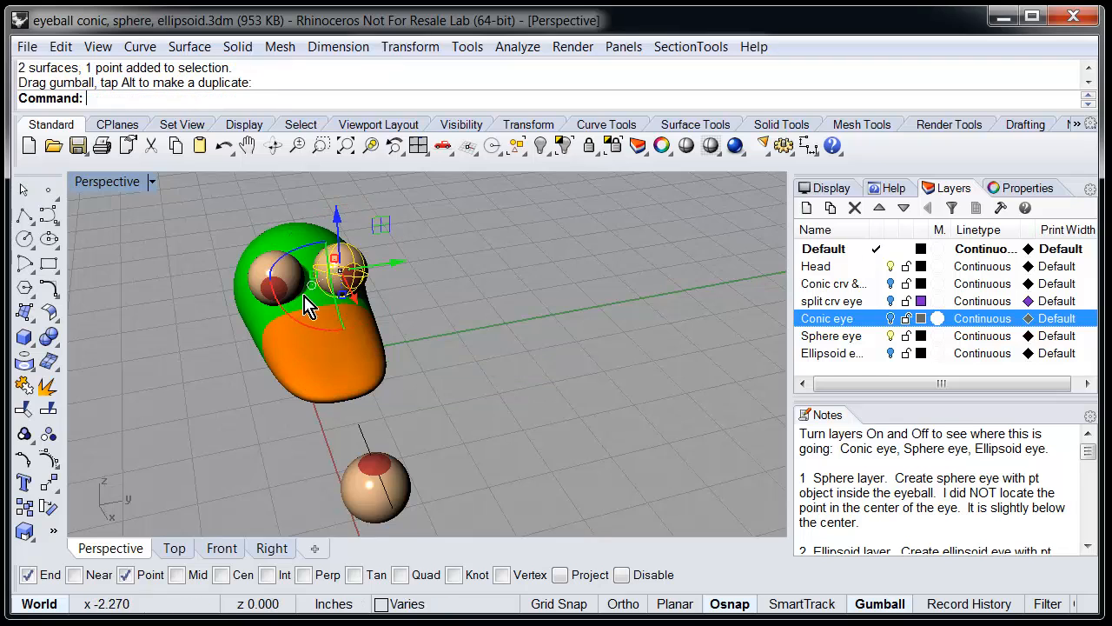
left_click_drag(306, 260, 347, 250)
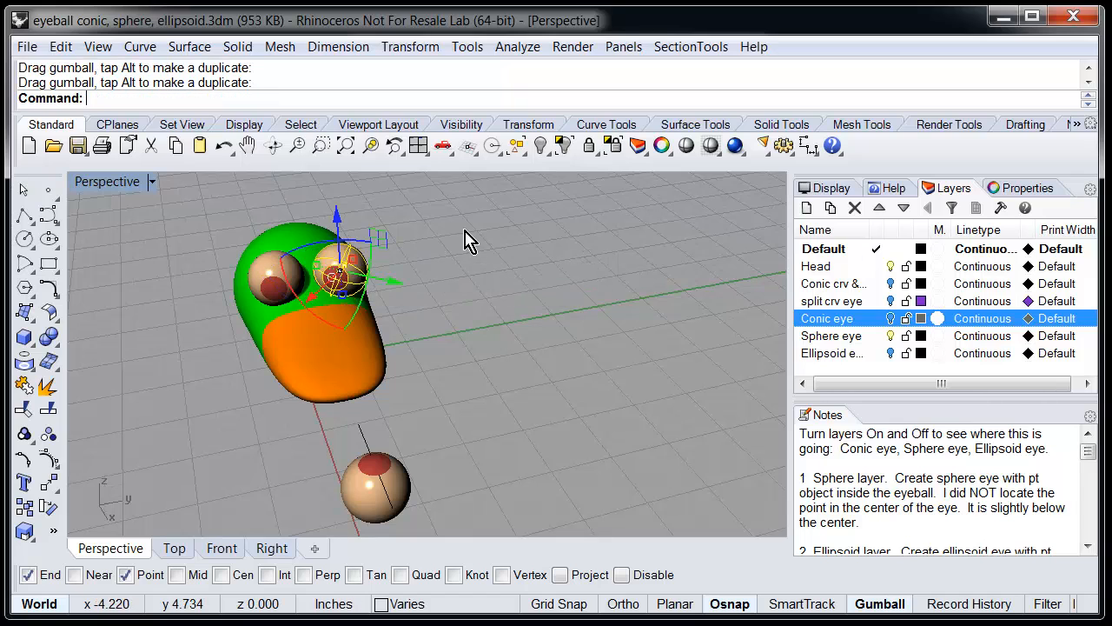
Step: Rotate the near-side eye slightly with the gumball to adjust its gaze, and deselect it
left_click(269, 282)
left_click_drag(217, 283, 228, 266)
left_click(443, 282)
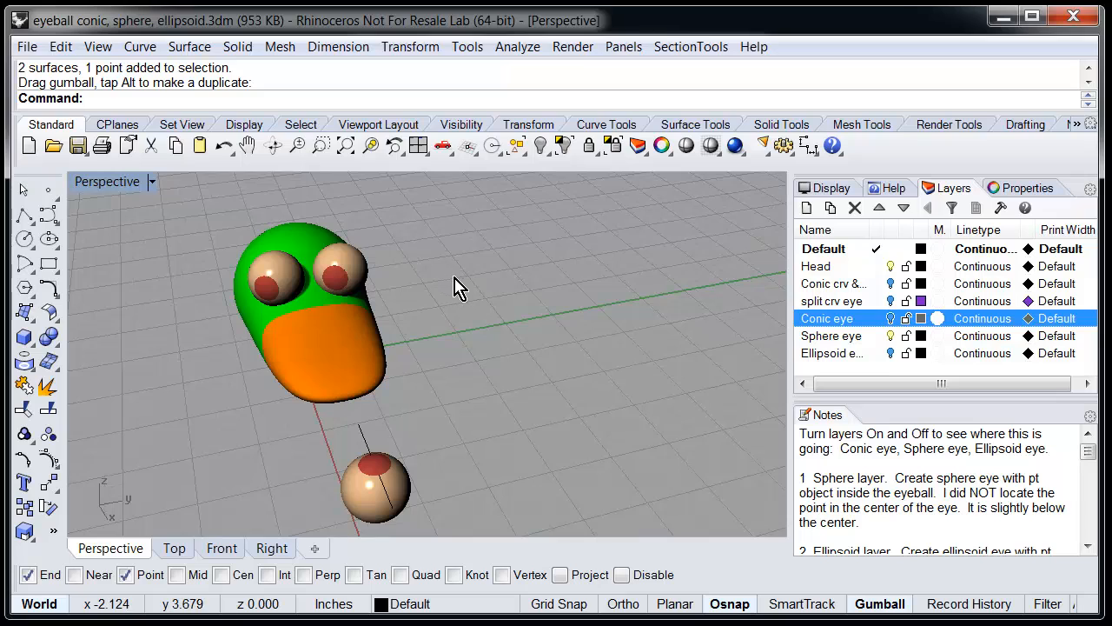